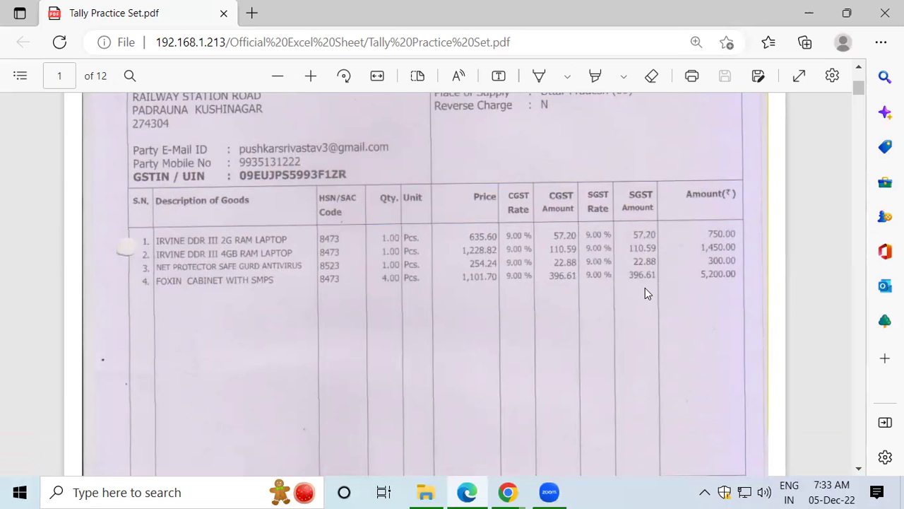
Step: Scroll the invoice PDF down to the ₹7,700 grand total, then back up to the Computer Empire header
{"action": "left_click", "coordinate": [859, 468]}
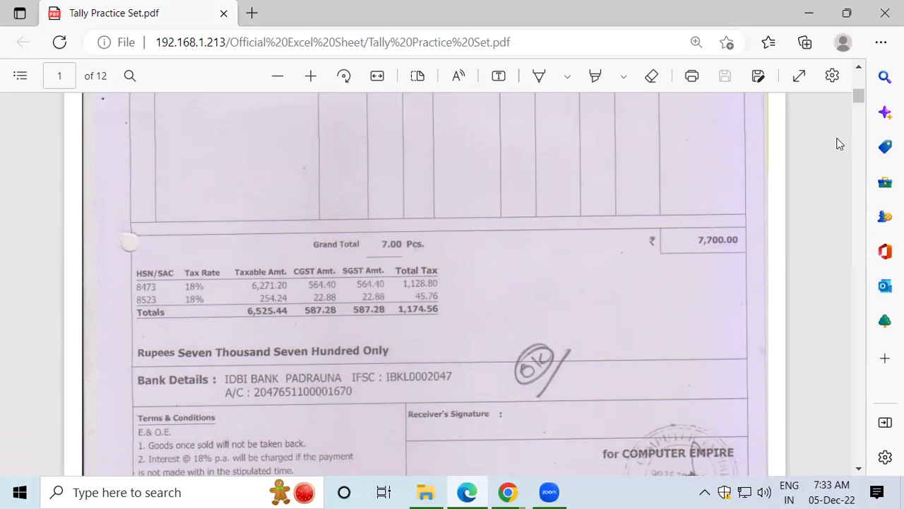
{"action": "left_click", "coordinate": [860, 66]}
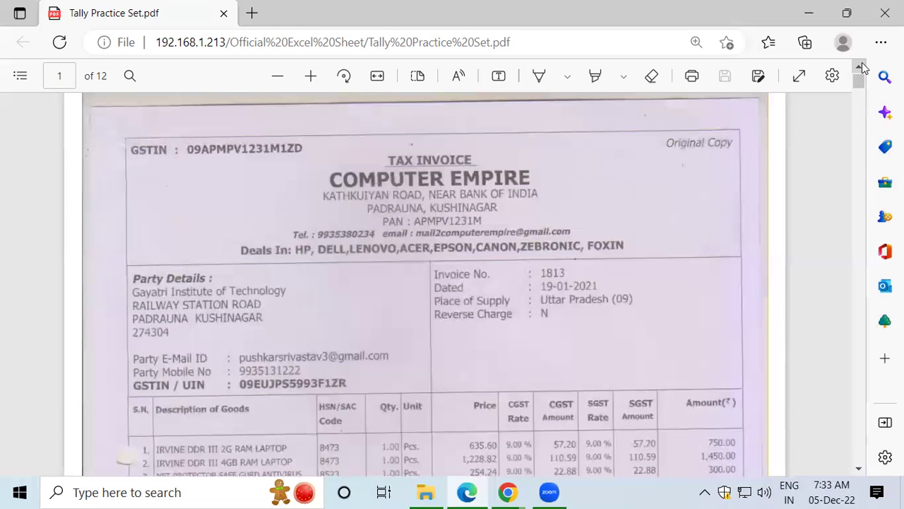
Step: Minimize Edge to the desktop and refresh the desktop several times
{"action": "key", "text": "super+d"}
{"action": "right_click", "coordinate": [848, 77]}
{"action": "left_click", "coordinate": [811, 112]}
{"action": "right_click", "coordinate": [810, 112]}
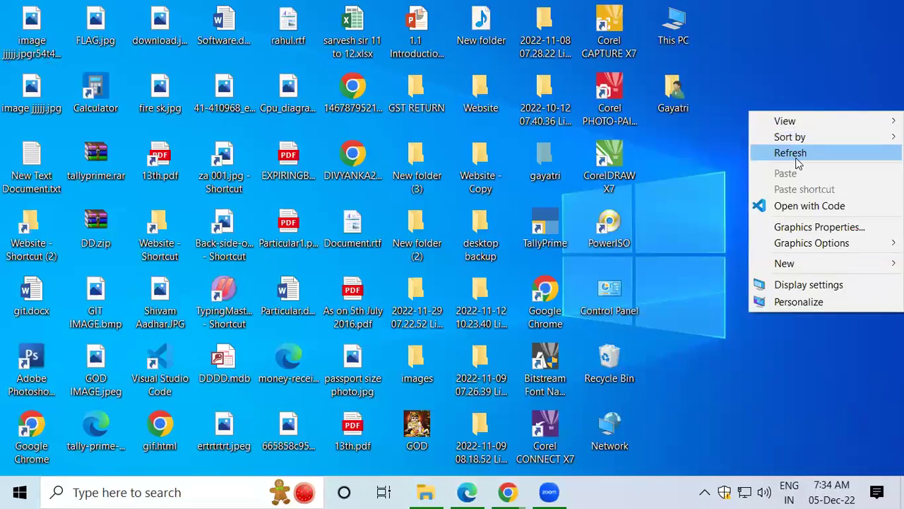
{"action": "left_click", "coordinate": [797, 163]}
{"action": "right_click", "coordinate": [797, 161]}
{"action": "left_click", "coordinate": [797, 197]}
{"action": "right_click", "coordinate": [796, 197]}
{"action": "left_click", "coordinate": [794, 241]}
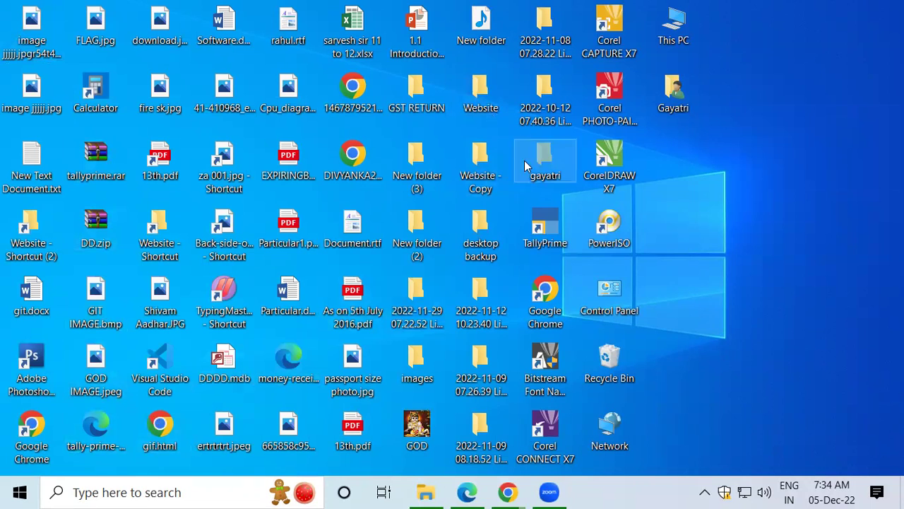
Step: Launch TallyPrime from its desktop shortcut
{"action": "double_click", "coordinate": [545, 224]}
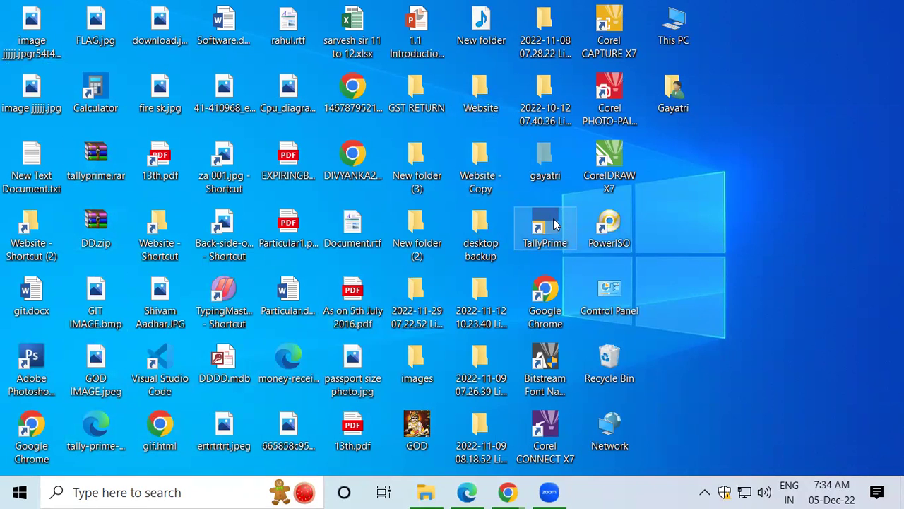
{"action": "right_click", "coordinate": [554, 222]}
{"action": "left_click", "coordinate": [574, 94]}
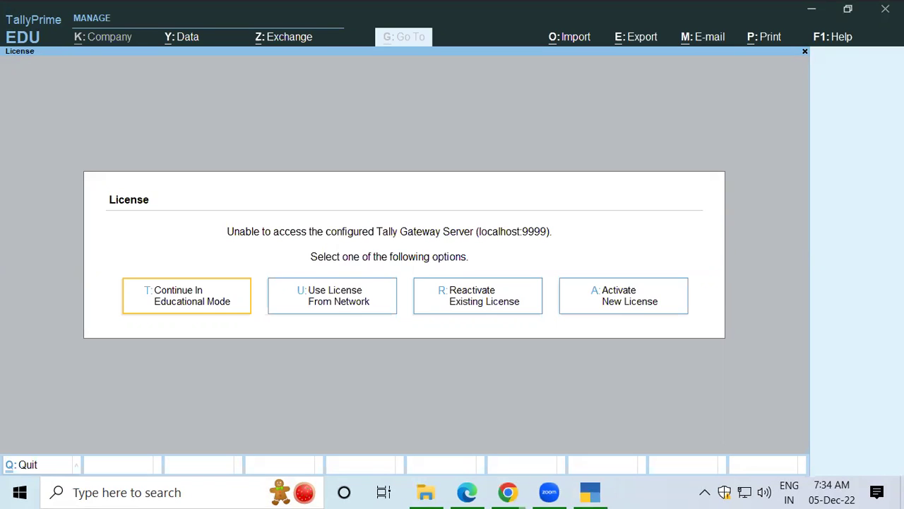
Step: Continue in educational mode and load Gayatri Computer Pvt.Ltd from D:\Shambhoo
{"action": "key", "text": "Return"}
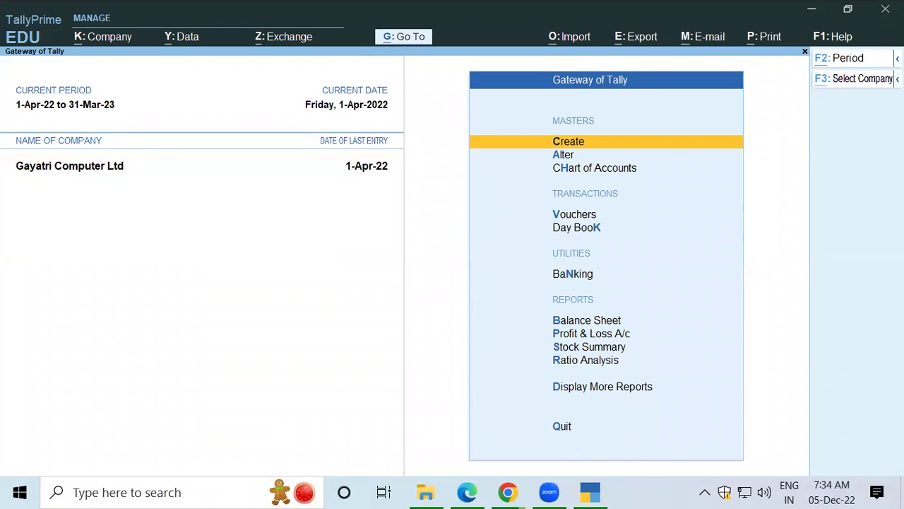
{"action": "key", "text": "F3"}
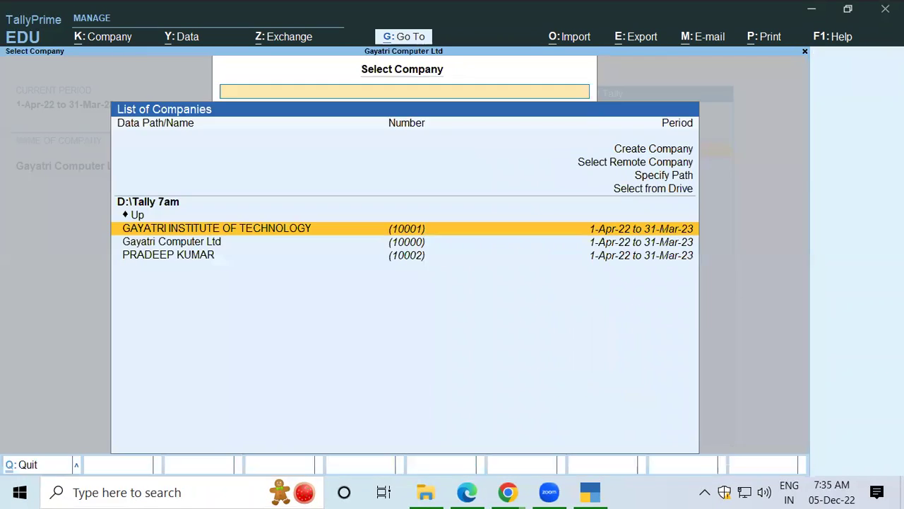
{"action": "key", "text": "Up"}
{"action": "key", "text": "Up"}
{"action": "key", "text": "Up"}
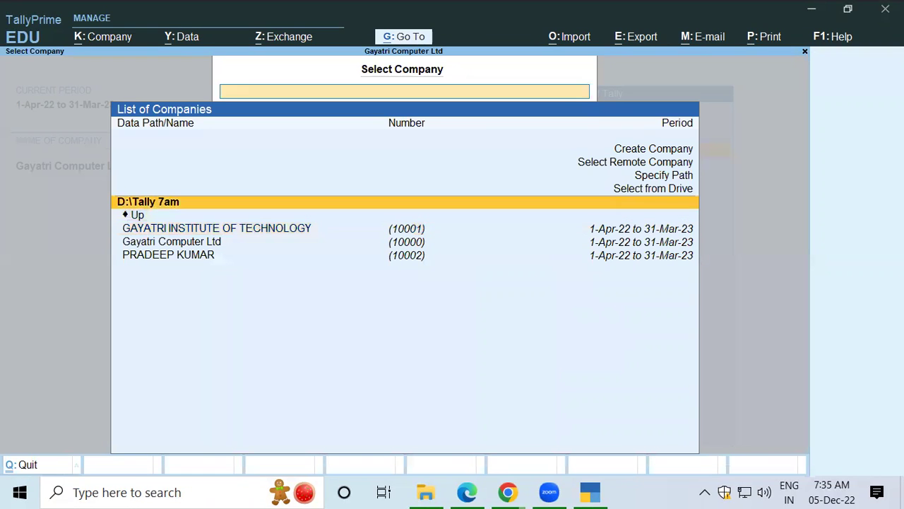
{"action": "key", "text": "Return"}
{"action": "key", "text": "Down"}
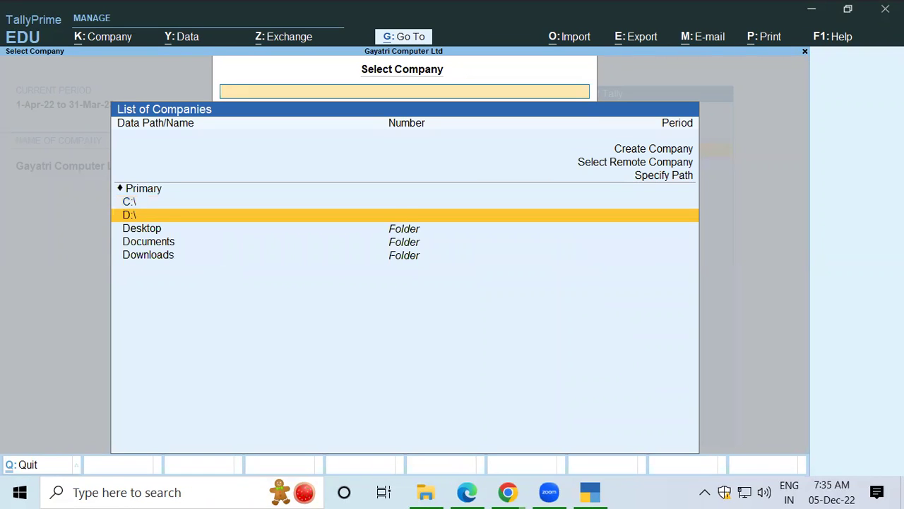
{"action": "key", "text": "Return"}
{"action": "key", "text": "Down"}
{"action": "key", "text": "Down"}
{"action": "key", "text": "Down"}
{"action": "key", "text": "Down"}
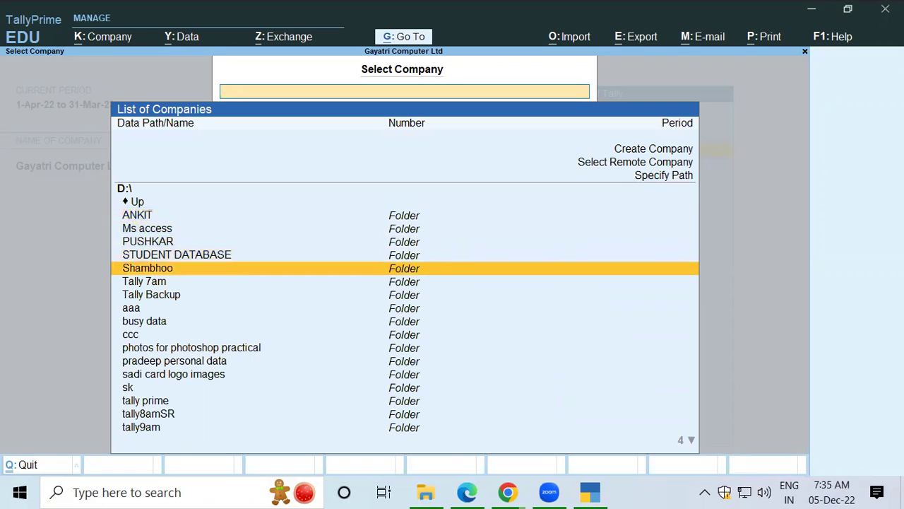
{"action": "key", "text": "Return"}
{"action": "key", "text": "Return"}
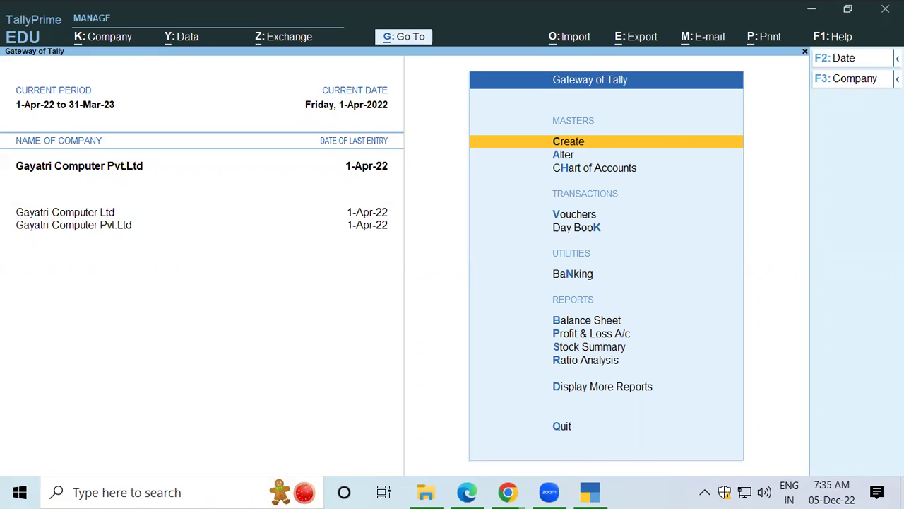
Step: Open voucher entry and switch to Purchase voucher No. 16 with F9, glancing at the invoice PDF
{"action": "key", "text": "Down"}
{"action": "key", "text": "Down"}
{"action": "key", "text": "Down"}
{"action": "key", "text": "Down"}
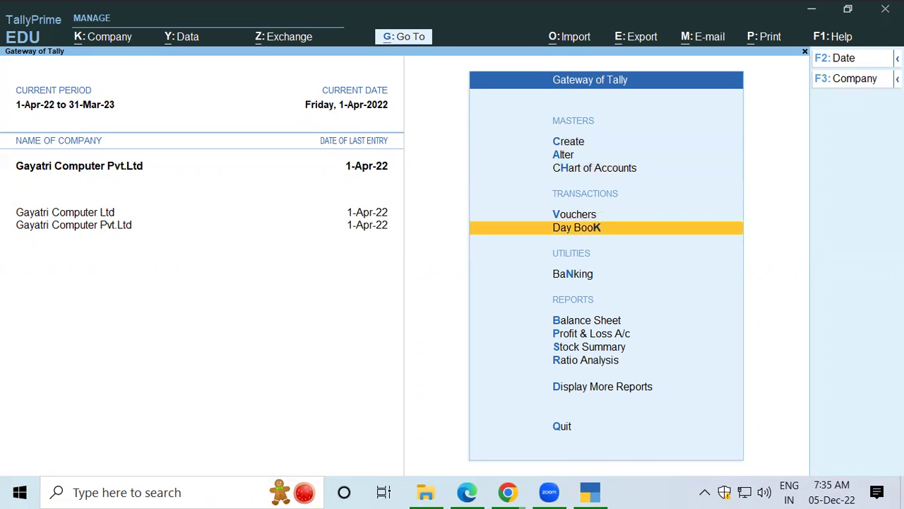
{"action": "key", "text": "Up"}
{"action": "key", "text": "Return"}
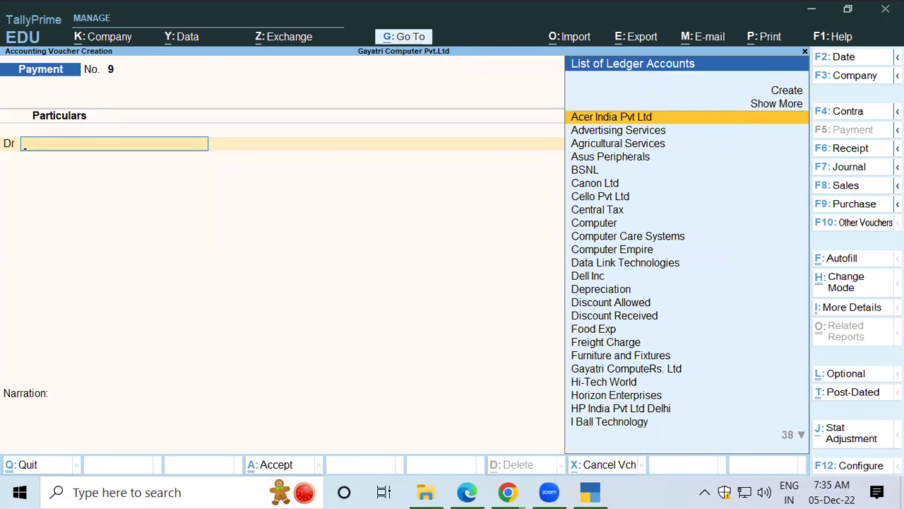
{"action": "key", "text": "F9"}
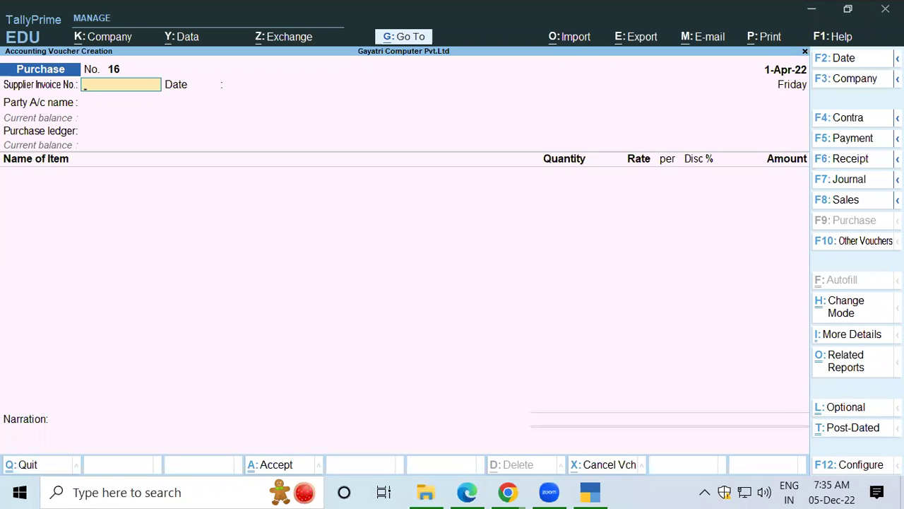
{"action": "key", "text": "alt+Tab"}
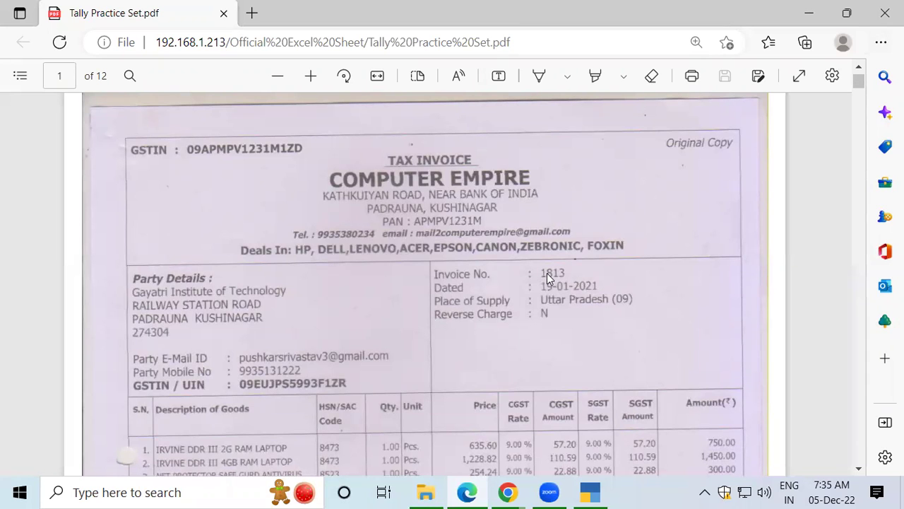
{"action": "key", "text": "alt+Tab"}
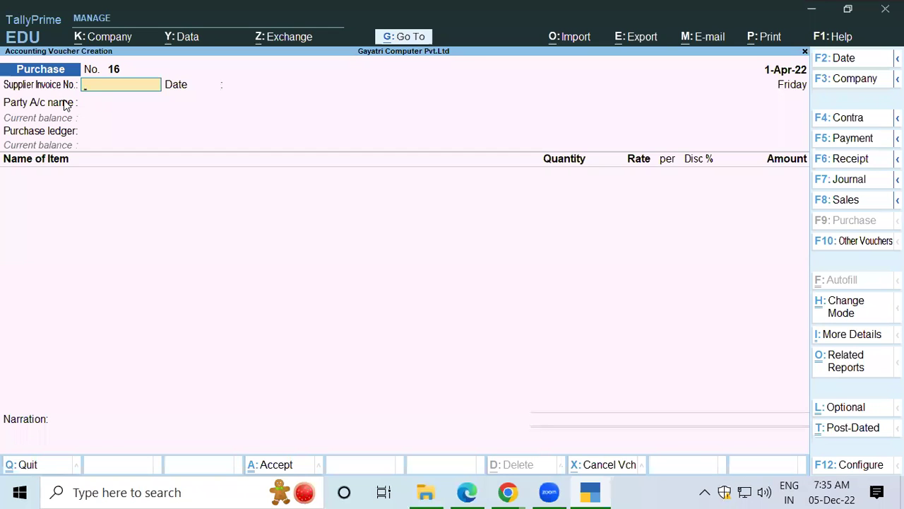
Step: Enter supplier invoice number 1813 and check the supplier name on the invoice PDF
{"action": "type", "text": "1813"}
{"action": "key", "text": "Return"}
{"action": "key", "text": "Return"}
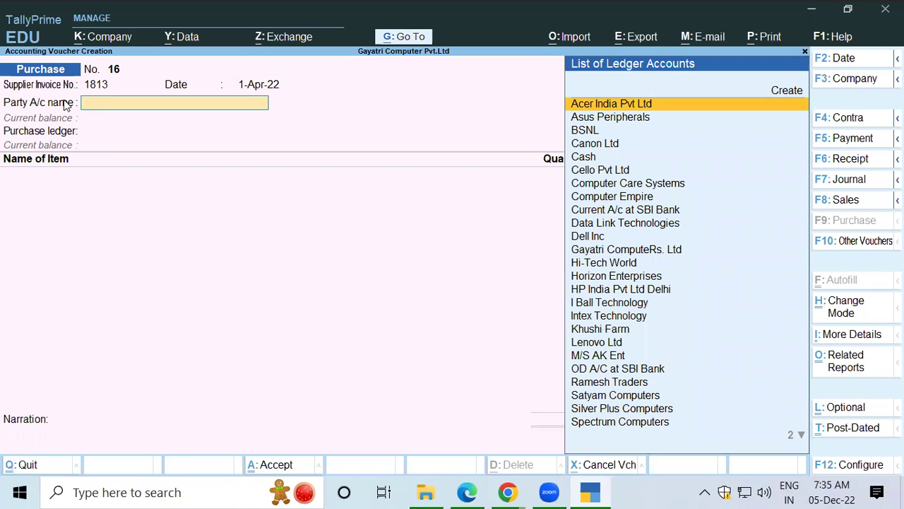
{"action": "key", "text": "alt"}
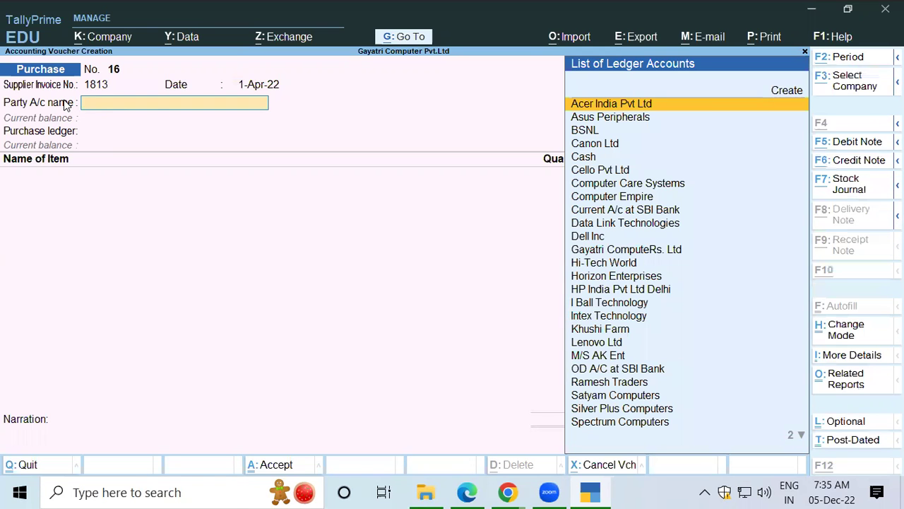
{"action": "key", "text": "alt+Tab"}
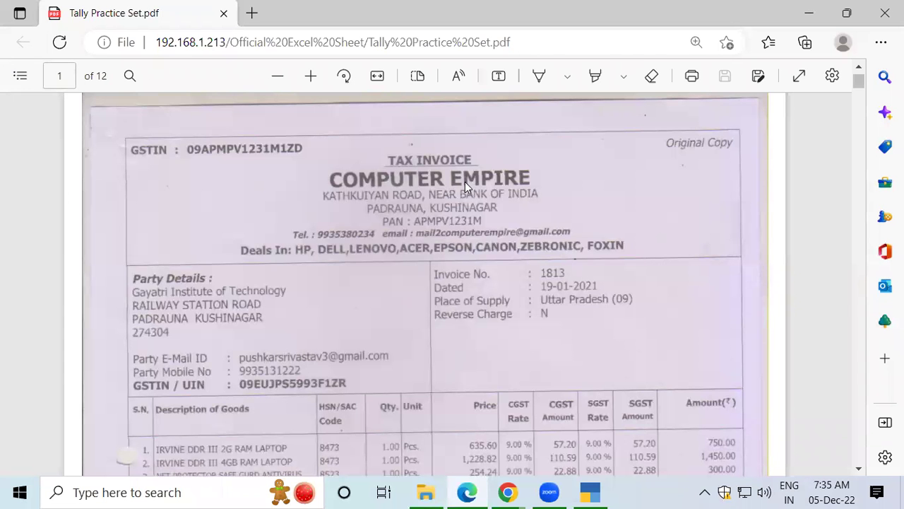
{"action": "key", "text": "alt+Tab"}
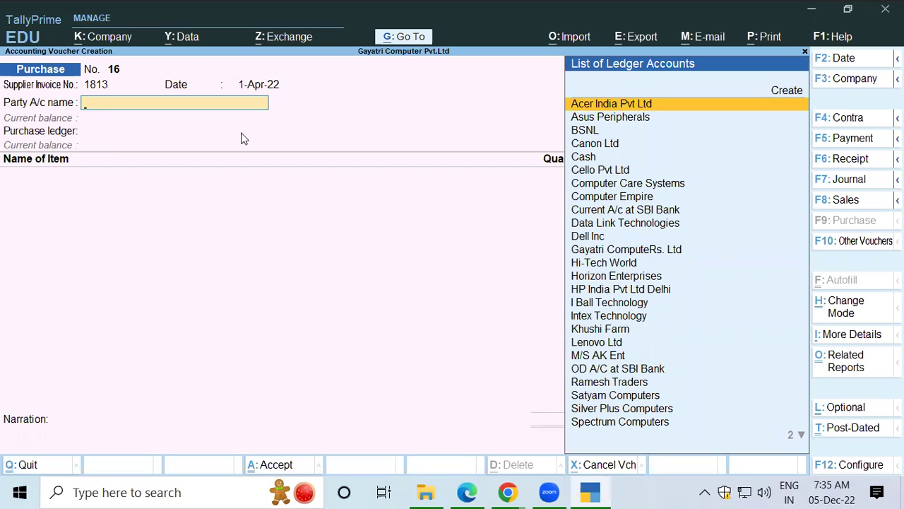
Step: Select Computer Empire as the party and enter the supplier's GSTIN in the party details
{"action": "type", "text": "Com"}
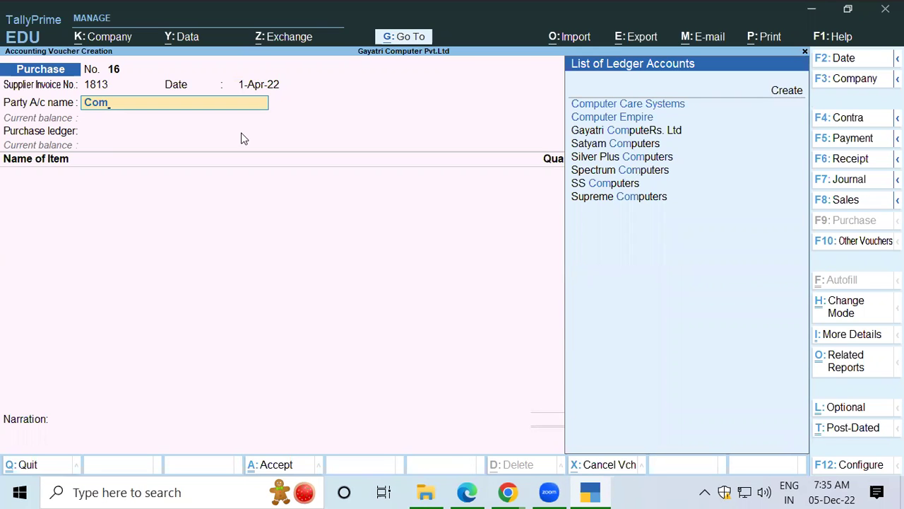
{"action": "key", "text": "Down"}
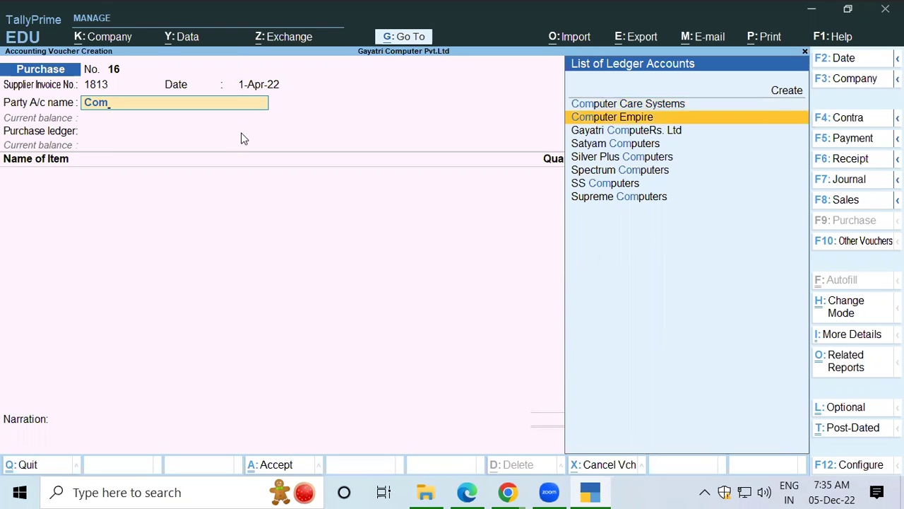
{"action": "key", "text": "Return"}
{"action": "key", "text": "Return"}
{"action": "key", "text": "Return"}
{"action": "key", "text": "Return"}
{"action": "key", "text": "Return"}
{"action": "key", "text": "Return"}
{"action": "key", "text": "Return"}
{"action": "key", "text": "Return"}
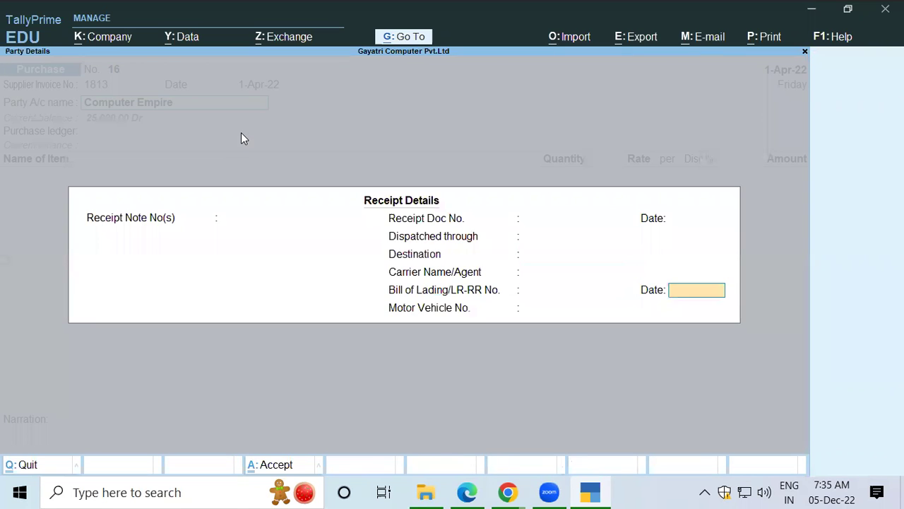
{"action": "key", "text": "Return"}
{"action": "key", "text": "Return"}
{"action": "key", "text": "Return"}
{"action": "key", "text": "Return"}
{"action": "key", "text": "Return"}
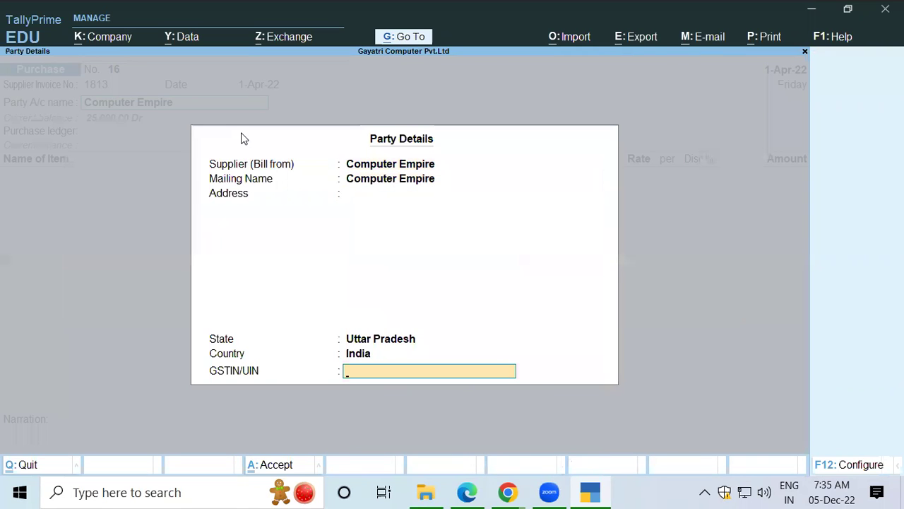
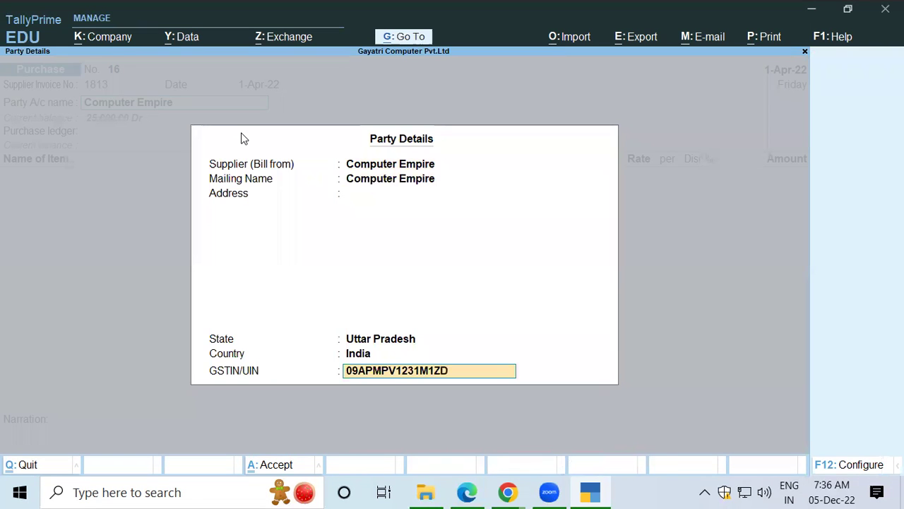
{"action": "key", "text": "Return"}
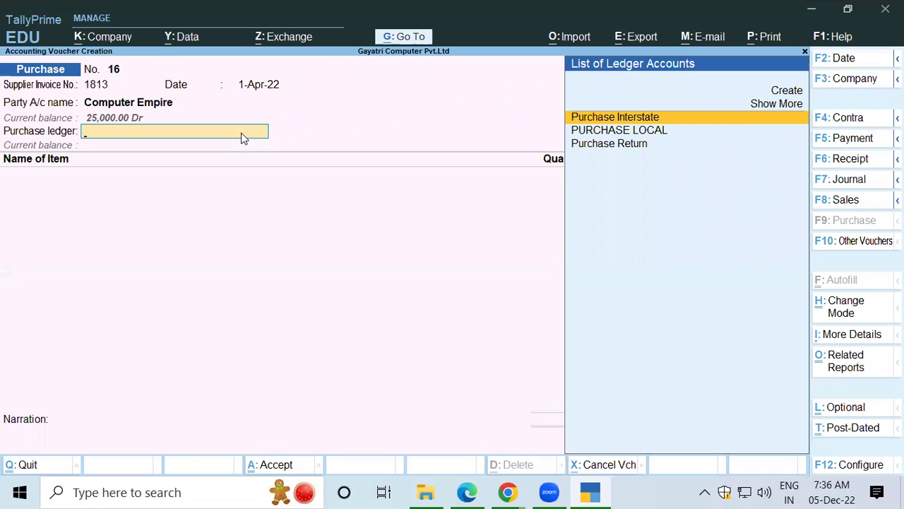
Step: Set the purchase ledger to PURCHASE LOCAL and review the invoice items in the PDF
{"action": "key", "text": "Down"}
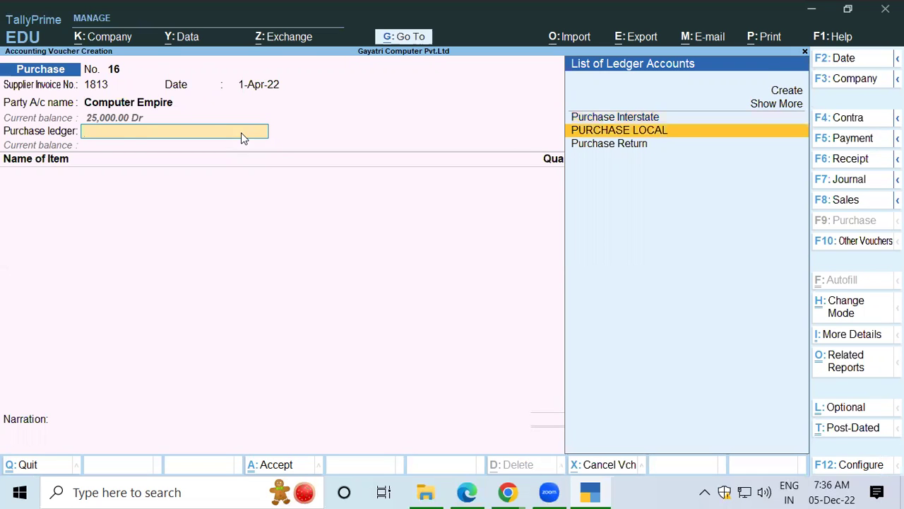
{"action": "key", "text": "Return"}
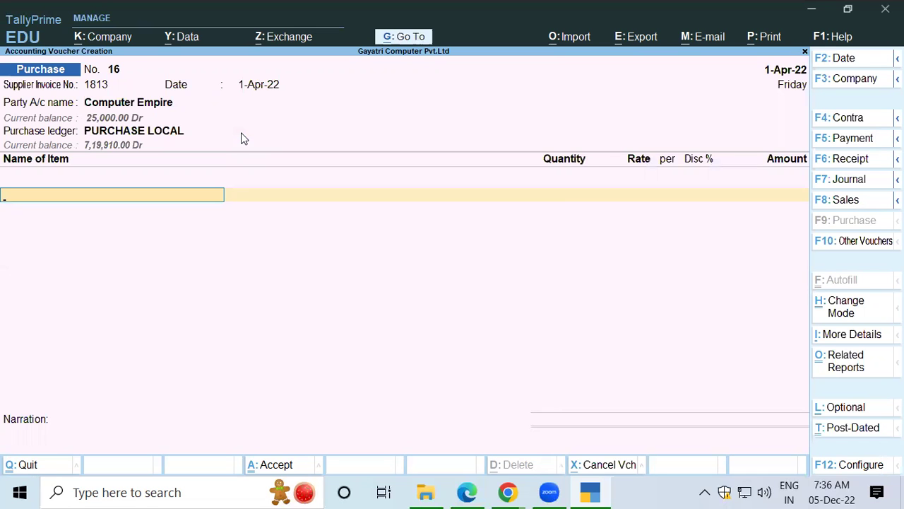
{"action": "key", "text": "alt"}
{"action": "key", "text": "alt+Tab"}
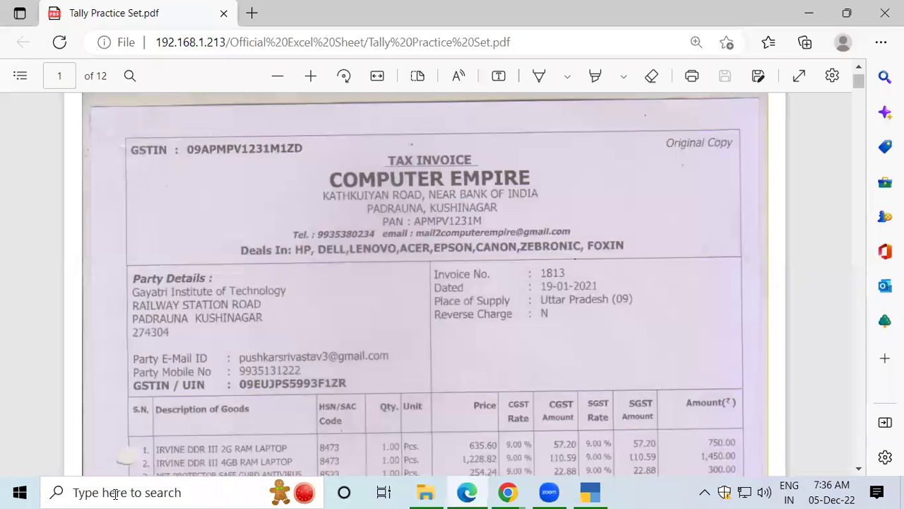
{"action": "scroll", "coordinate": [219, 276], "scroll_direction": "down", "scroll_amount": 5}
{"action": "scroll", "coordinate": [201, 294], "scroll_direction": "up", "scroll_amount": 5}
{"action": "scroll", "coordinate": [201, 296], "scroll_direction": "down", "scroll_amount": 5}
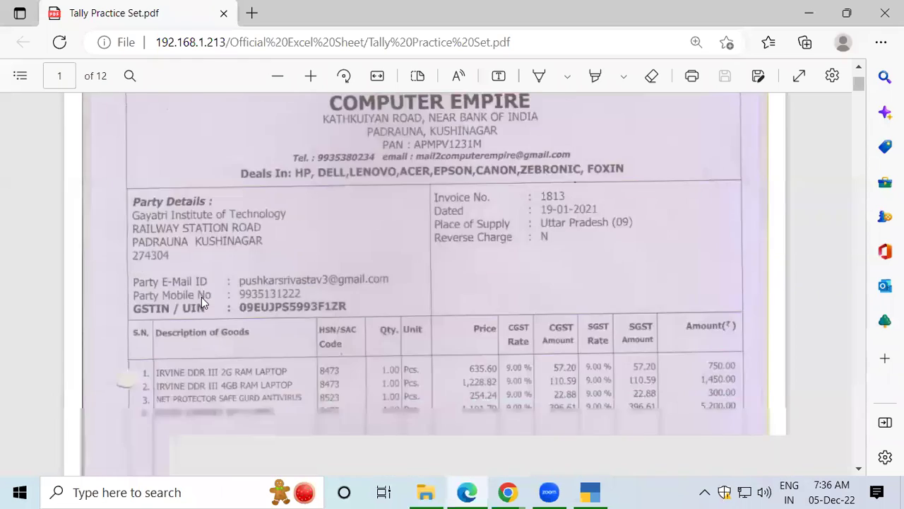
{"action": "scroll", "coordinate": [777, 125], "scroll_direction": "up", "scroll_amount": 1}
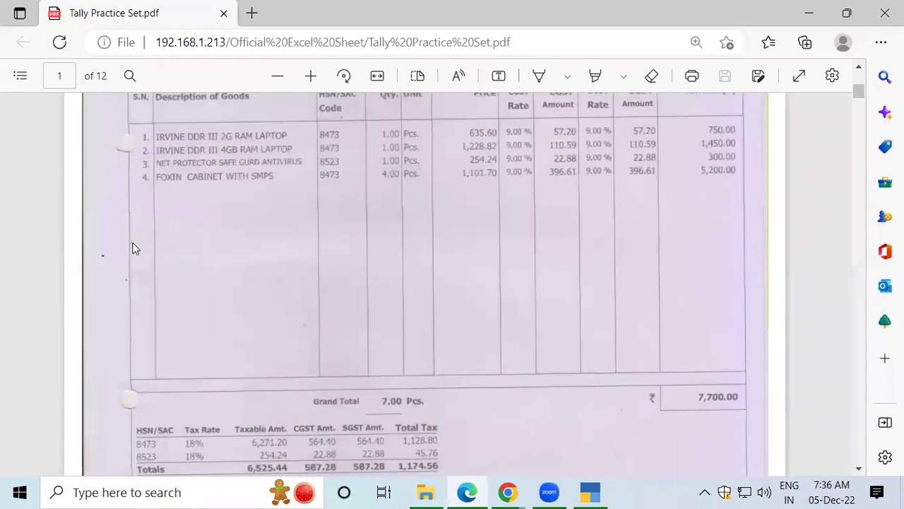
{"action": "key", "text": "alt+Tab"}
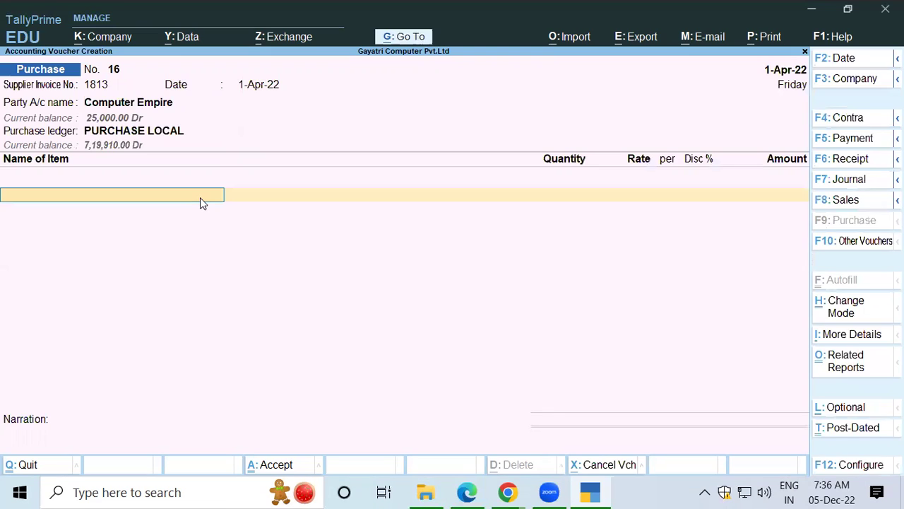
Step: Start a new stock item named 'Irvine DDR111 2GB RAM Laptop'
{"action": "key", "text": "alt+c"}
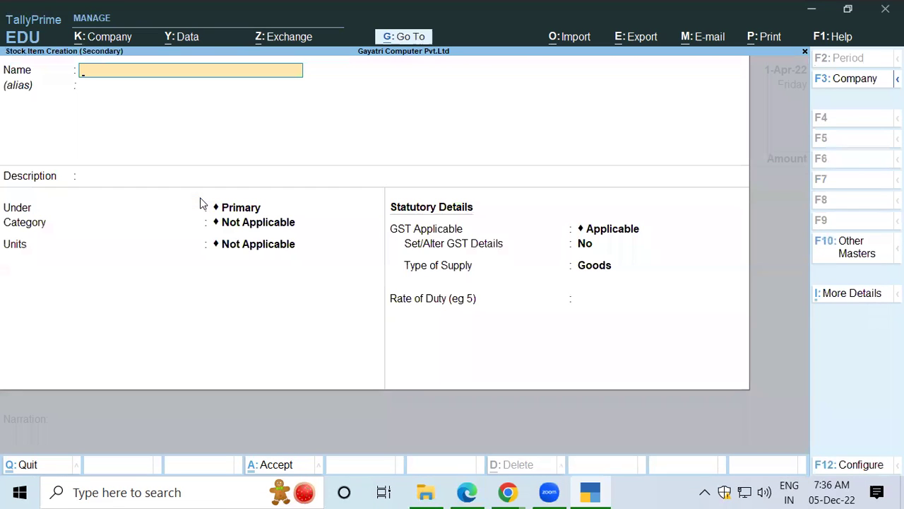
{"action": "type", "text": "Irvine DDR"}
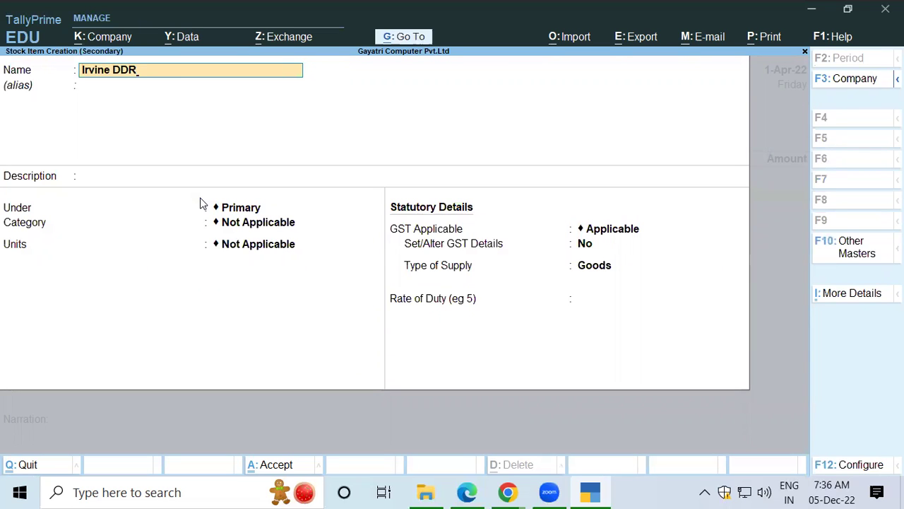
{"action": "type", "text": "1"}
{"action": "type", "text": "2Gm"}
{"action": "key", "text": "BackSpace"}
{"action": "type", "text": "B RAM LA"}
{"action": "key", "text": "BackSpace"}
{"action": "key", "text": "BackSpace"}
{"action": "type", "text": "La"}
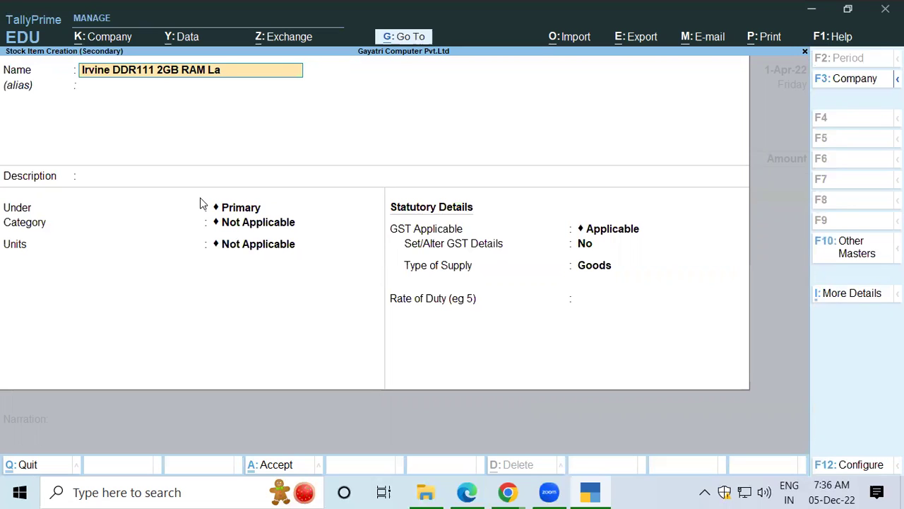
{"action": "type", "text": "ptop"}
{"action": "key", "text": "Return"}
{"action": "key", "text": "Return"}
{"action": "key", "text": "Return"}
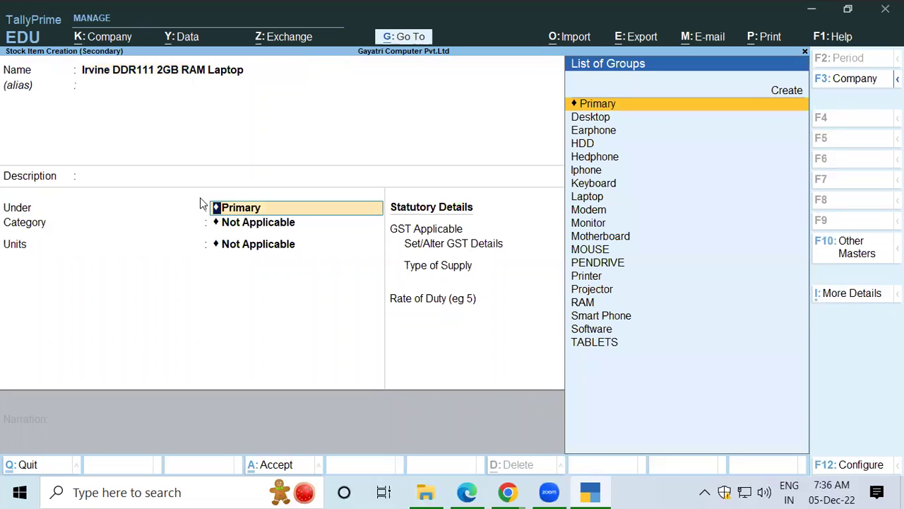
Step: Place the item under the existing RAM group, with category Not Applicable and pcs units
{"action": "key", "text": "alt+c"}
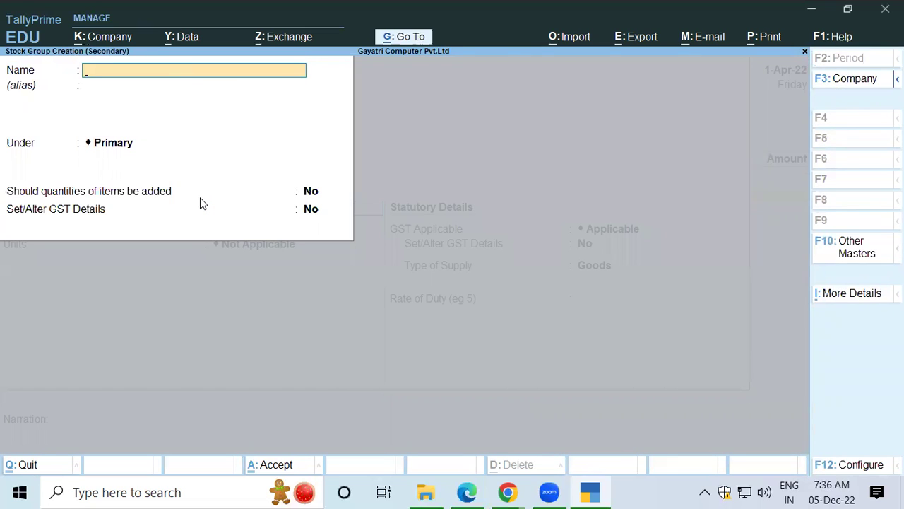
{"action": "type", "text": "Ram"}
{"action": "key", "text": "Return"}
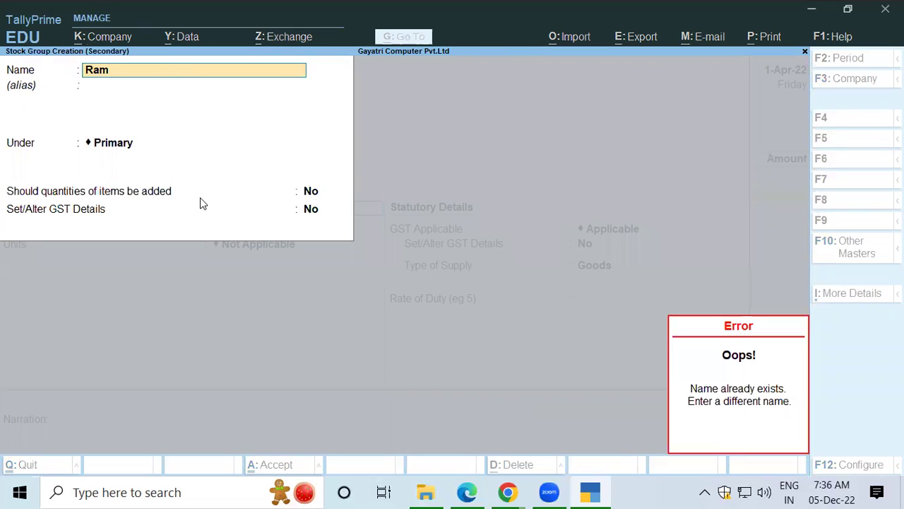
{"action": "key", "text": "Escape"}
{"action": "key", "text": "Escape"}
{"action": "key", "text": "Escape"}
{"action": "key", "text": "y"}
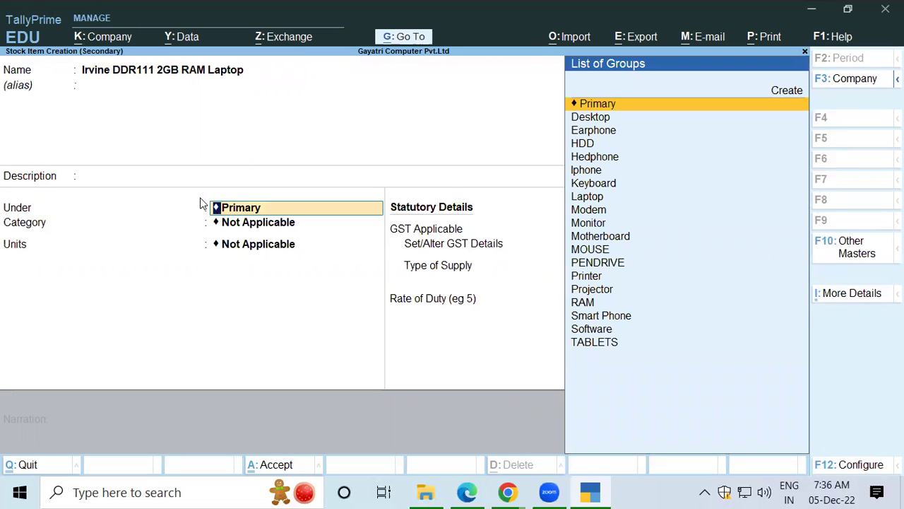
{"action": "type", "text": "Ra"}
{"action": "key", "text": "Return"}
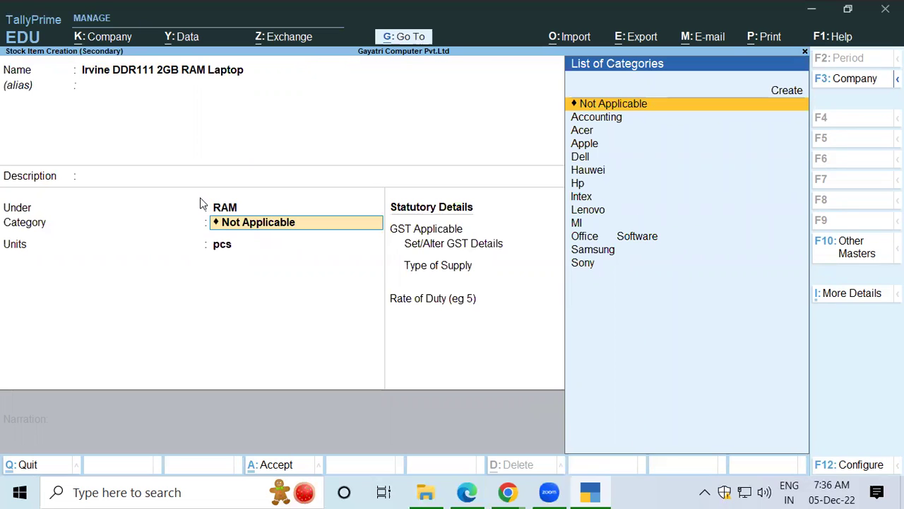
{"action": "key", "text": "Return"}
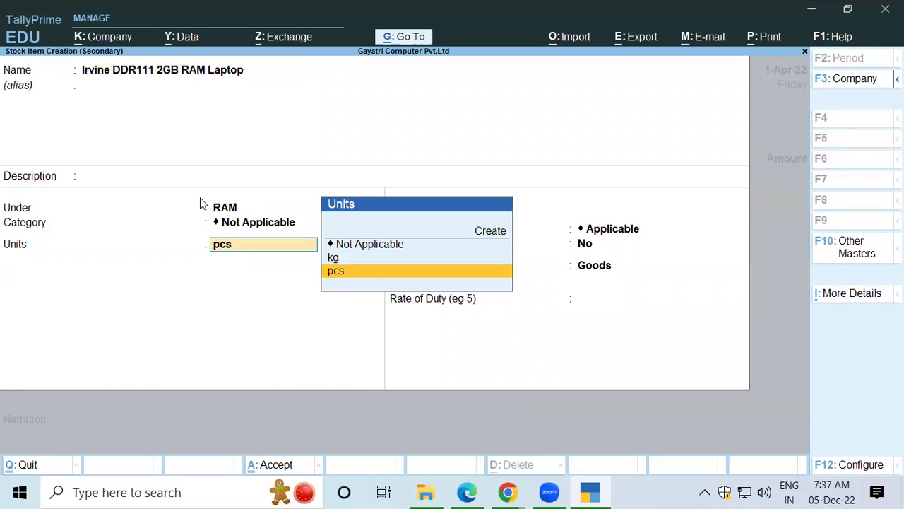
{"action": "key", "text": "Return"}
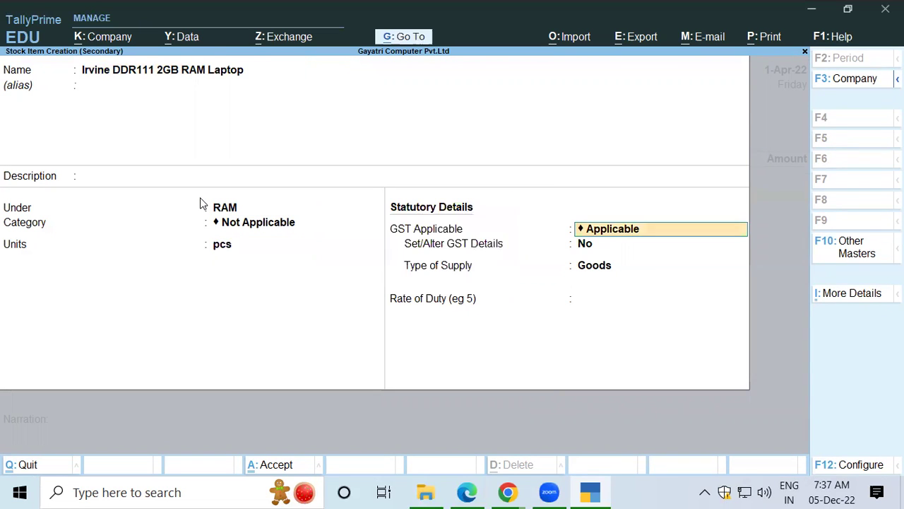
{"action": "key", "text": "Return"}
{"action": "key", "text": "Return"}
{"action": "key", "text": "Return"}
Step: Save the stock item and allocate 1 pcs to the Shop location
{"action": "key", "text": "Return"}
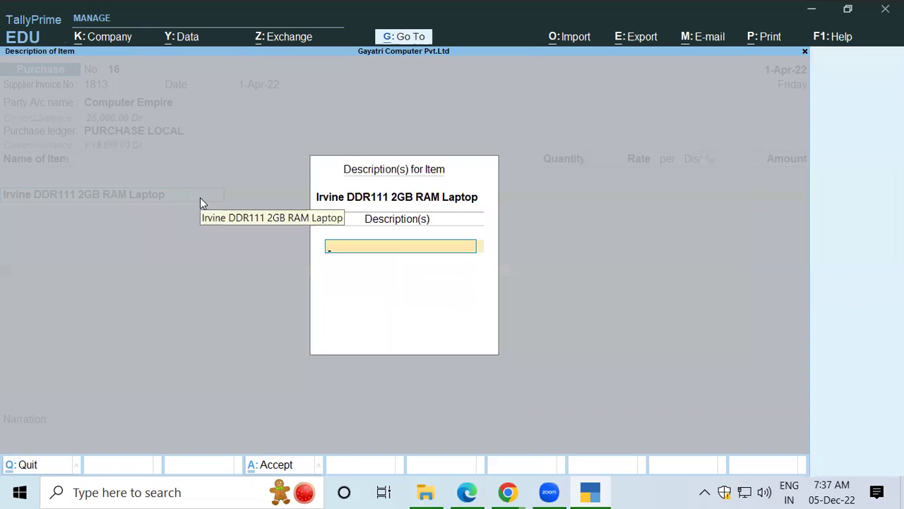
{"action": "key", "text": "Return"}
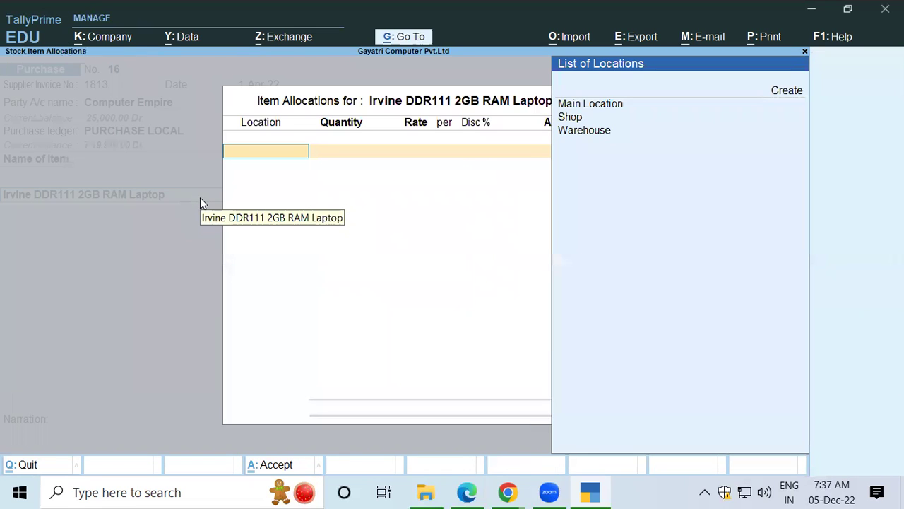
{"action": "key", "text": "Down"}
{"action": "key", "text": "Down"}
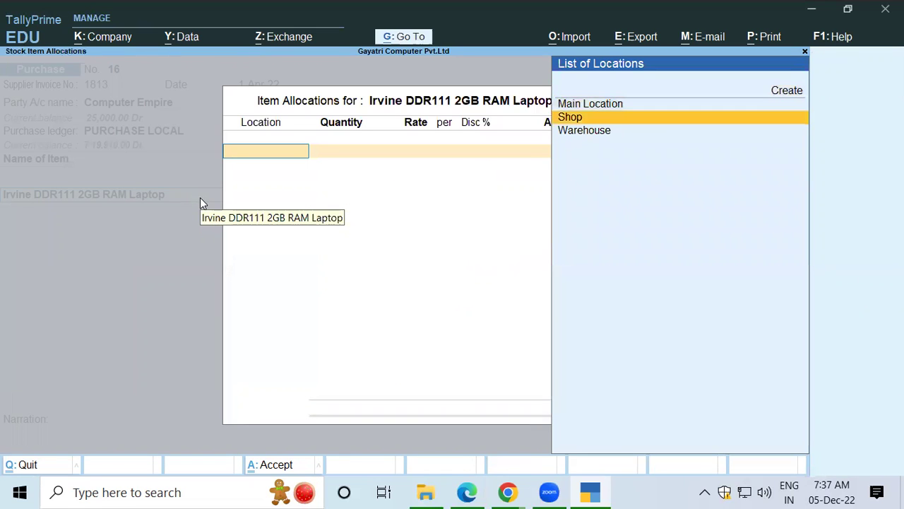
{"action": "key", "text": "Return"}
{"action": "key", "text": "alt+Tab"}
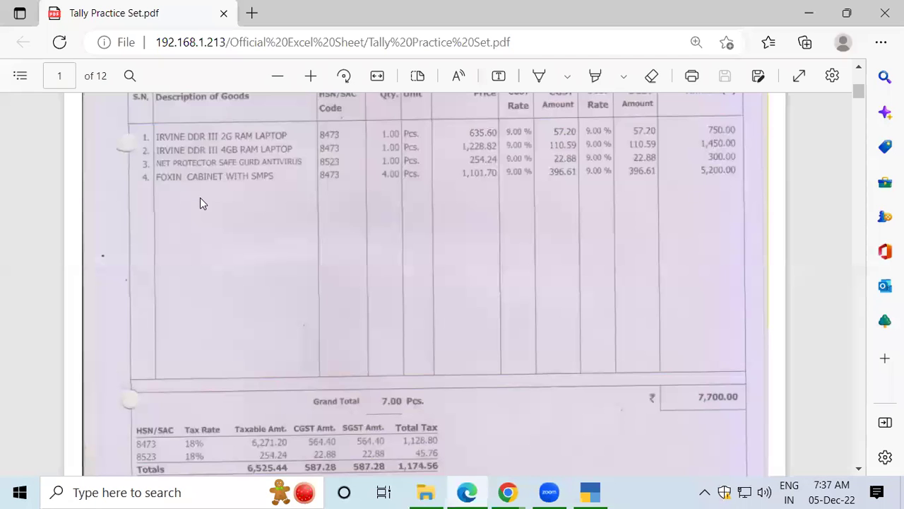
{"action": "key", "text": "alt+Tab"}
{"action": "type", "text": "1"}
{"action": "key", "text": "Return"}
Step: Enter the 635.60 rate and finish the item allocation
{"action": "key", "text": "alt+Tab"}
{"action": "key", "text": "alt+Tab"}
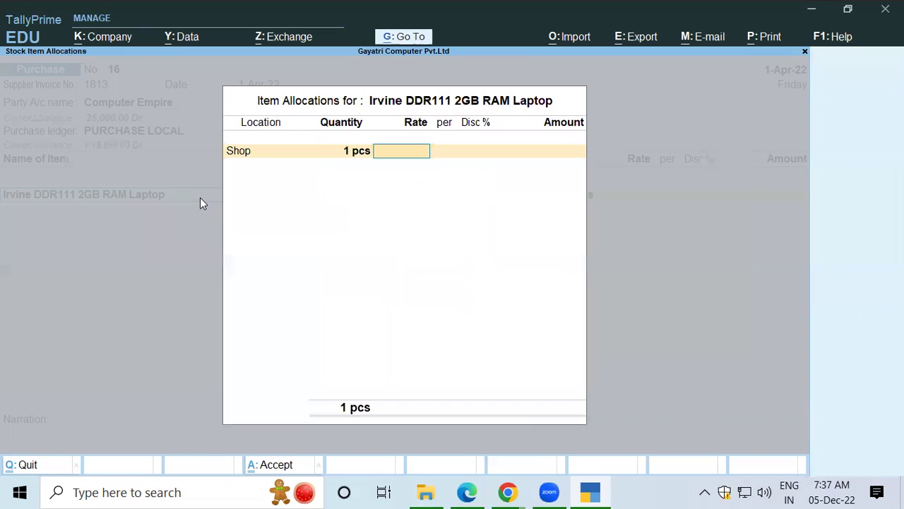
{"action": "type", "text": "635"}
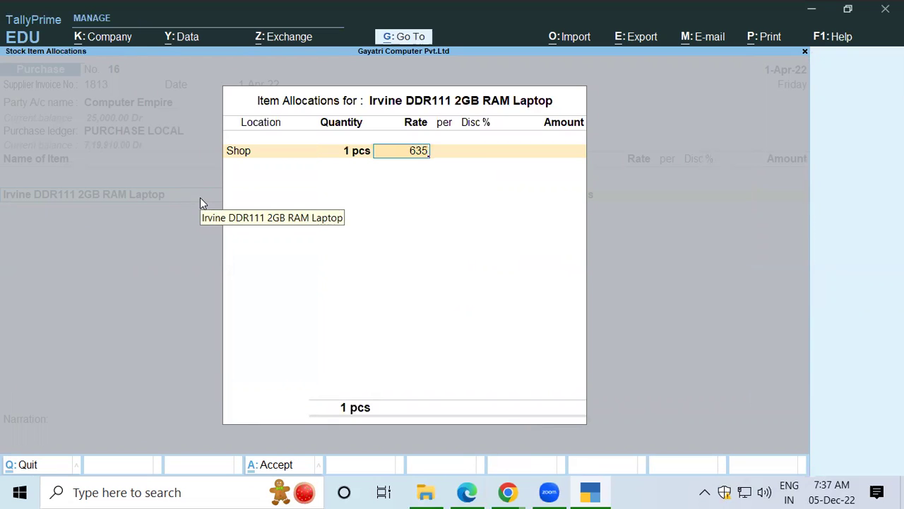
{"action": "type", "text": ".60"}
{"action": "key", "text": "Return"}
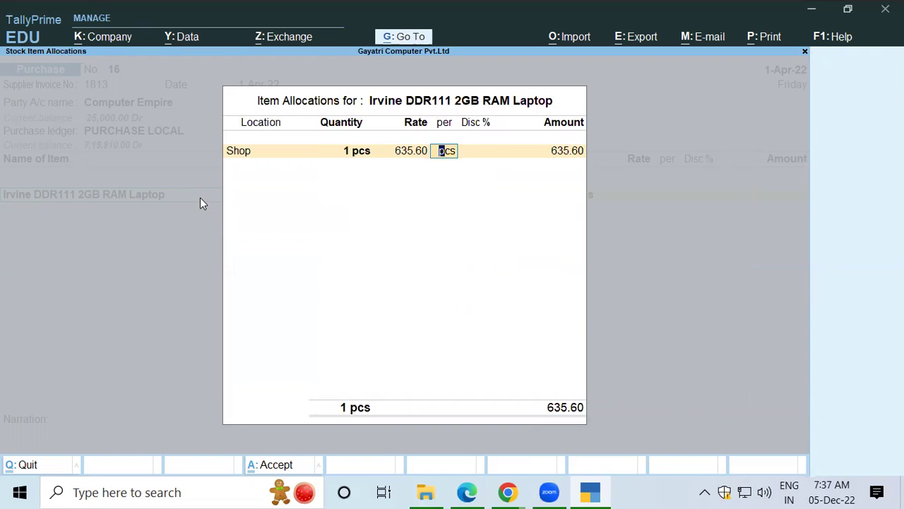
{"action": "key", "text": "Return"}
{"action": "key", "text": "Return"}
{"action": "key", "text": "Return"}
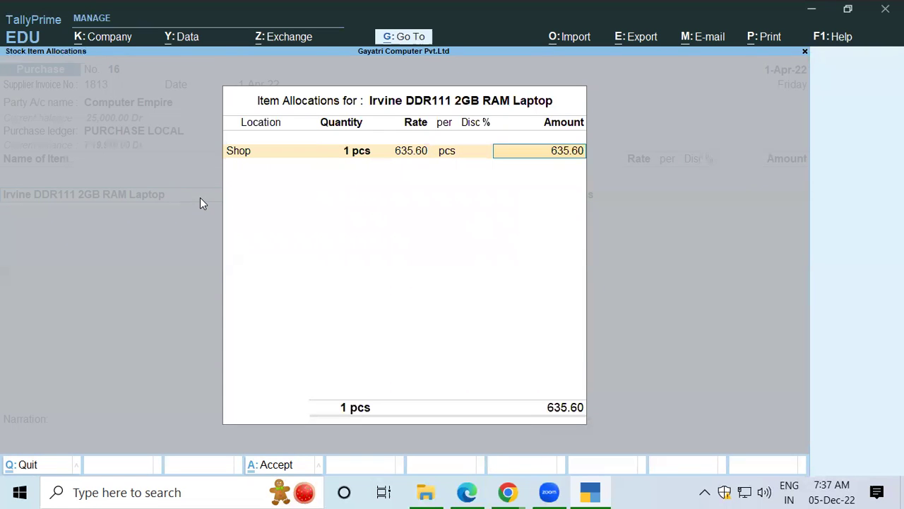
{"action": "key", "text": "Return"}
{"action": "key", "text": "Return"}
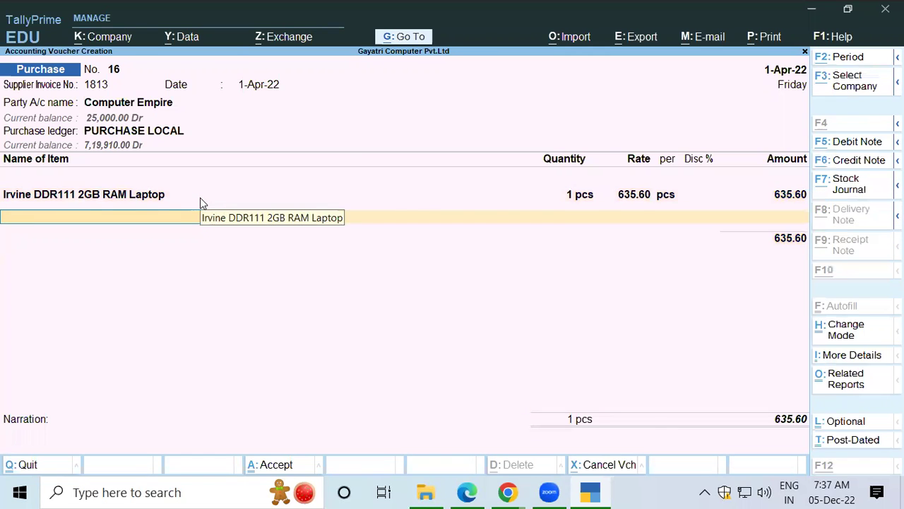
{"action": "key", "text": "alt+Tab"}
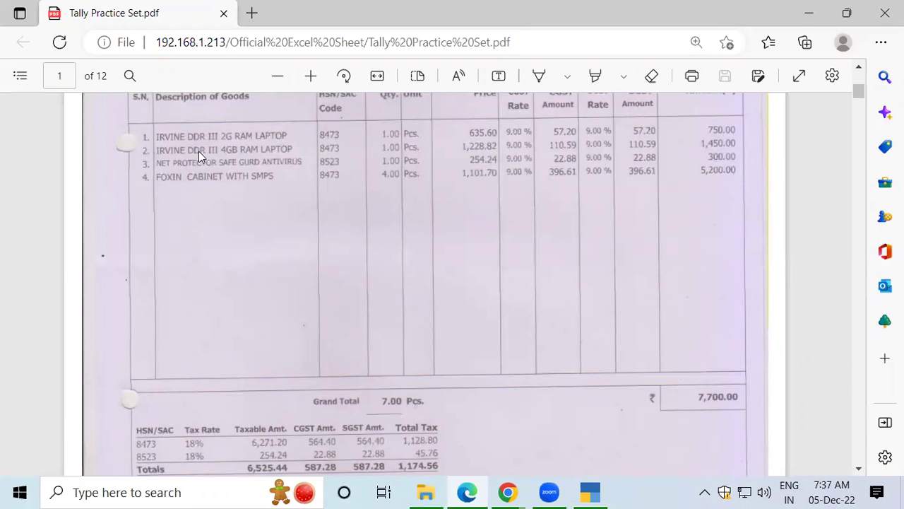
{"action": "key", "text": "alt+Tab"}
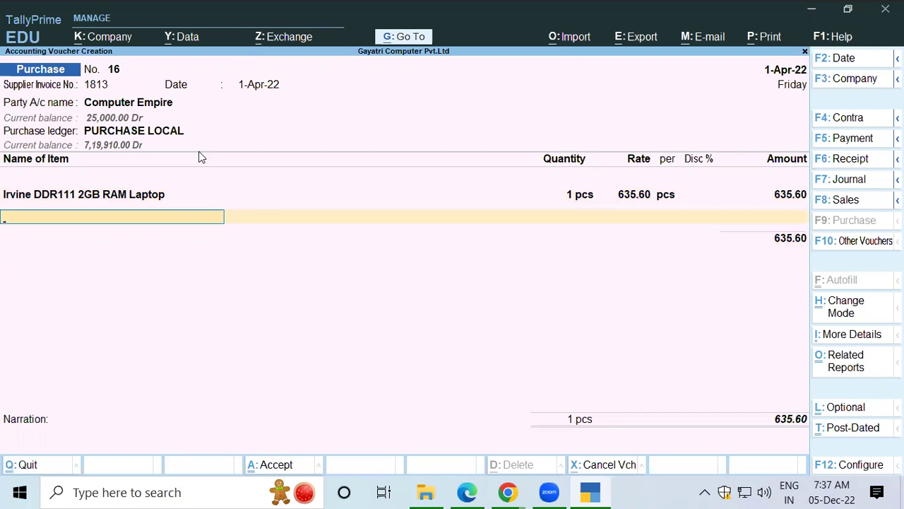
Step: Start a new stock item named 'Irvine DDR 111 4GB Ram'
{"action": "key", "text": "alt+c"}
{"action": "type", "text": "Irvine"}
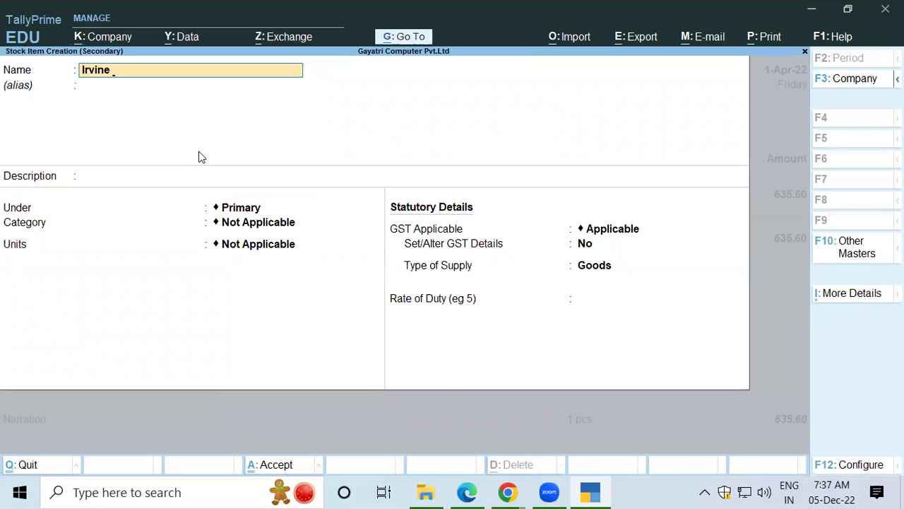
{"action": "type", "text": " DDR 111 4GB t"}
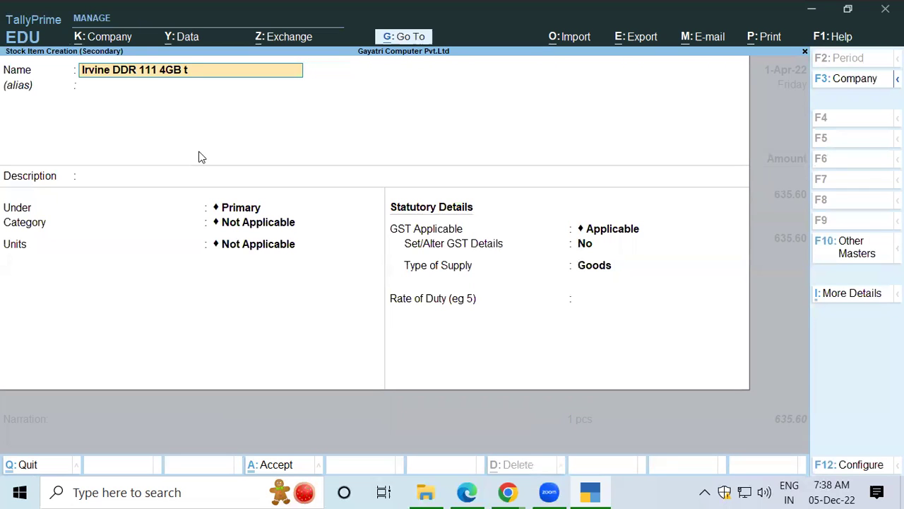
{"action": "key", "text": "BackSpace"}
{"action": "type", "text": "Ram"}
{"action": "key", "text": "Return"}
{"action": "key", "text": "Return"}
{"action": "key", "text": "Return"}
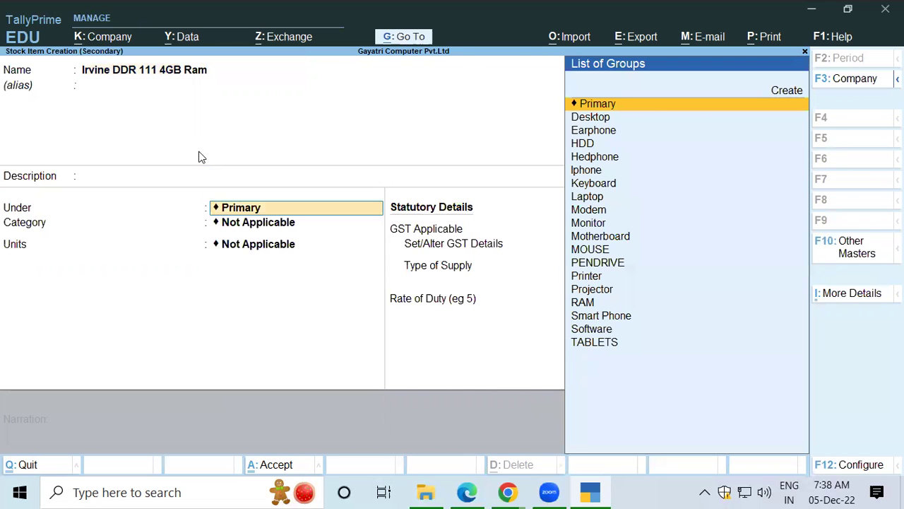
Step: Put the item under the RAM group with pcs units and save it
{"action": "type", "text": "Ra"}
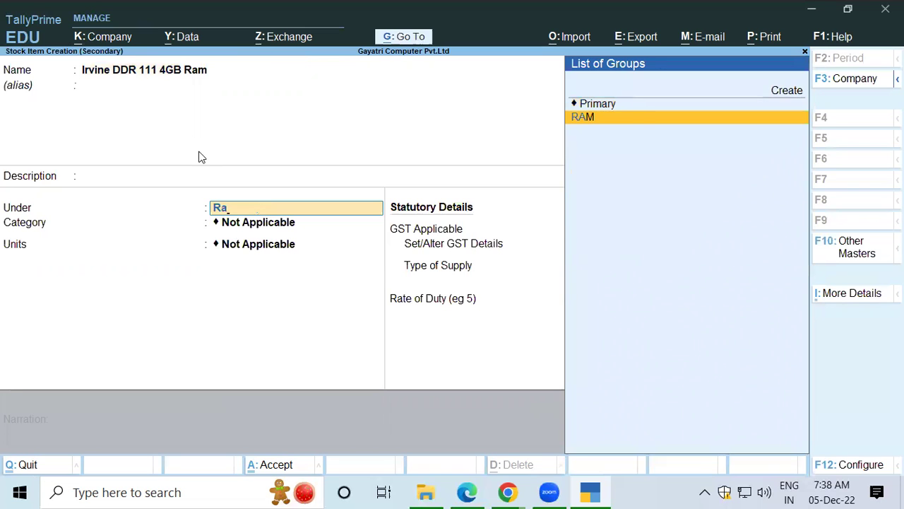
{"action": "key", "text": "Return"}
{"action": "key", "text": "Return"}
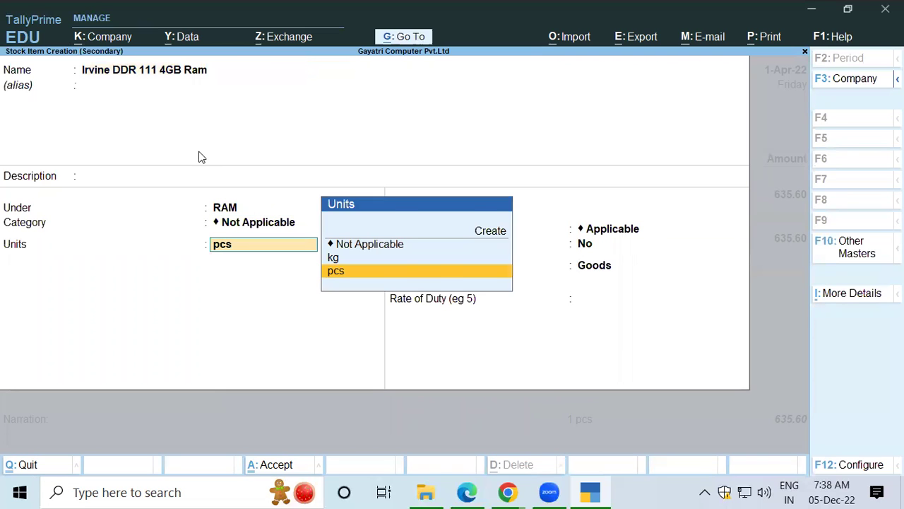
{"action": "key", "text": "Return"}
{"action": "key", "text": "Return"}
{"action": "key", "text": "Return"}
{"action": "key", "text": "Return"}
{"action": "key", "text": "Return"}
{"action": "key", "text": "Return"}
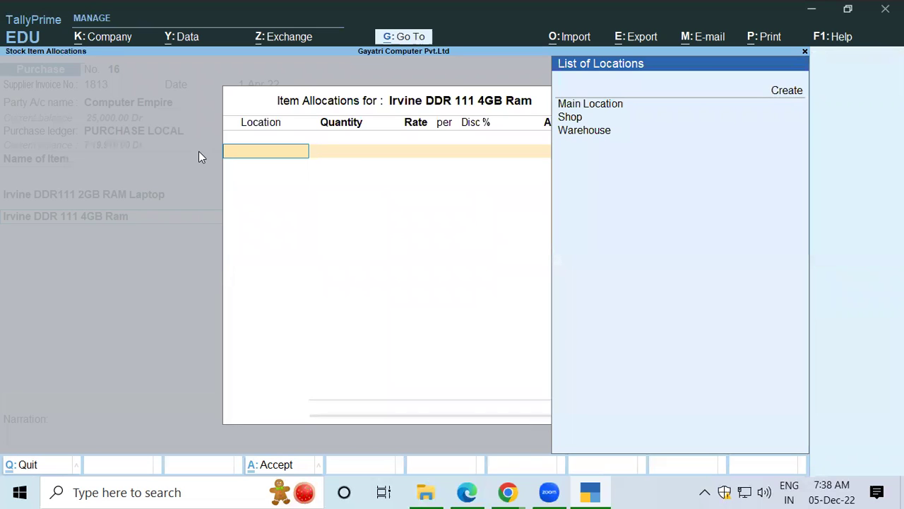
Step: Allocate the 4GB Ram item to Shop with a quantity of 1 pcs
{"action": "key", "text": "Down"}
{"action": "key", "text": "Down"}
{"action": "key", "text": "Return"}
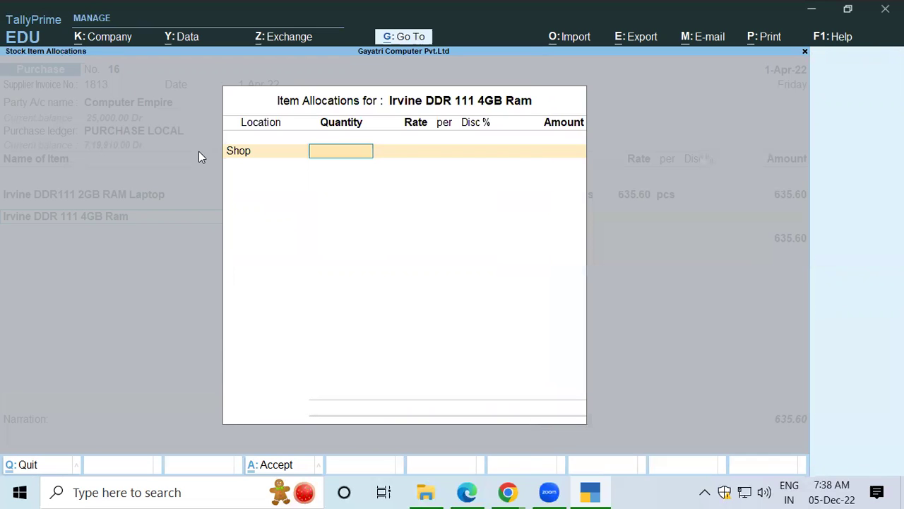
{"action": "key", "text": "alt+Tab"}
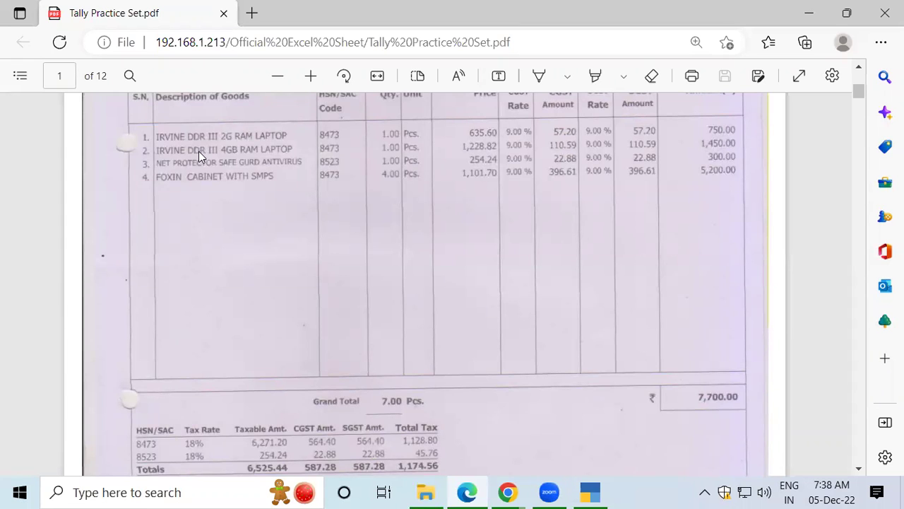
{"action": "key", "text": "alt+Tab"}
{"action": "type", "text": "1"}
{"action": "key", "text": "Return"}
Step: Enter the 1,228.82 rate and finish the allocation, bringing the total to 1,864.42
{"action": "key", "text": "alt+Tab"}
{"action": "key", "text": "alt+Tab"}
{"action": "type", "text": "128"}
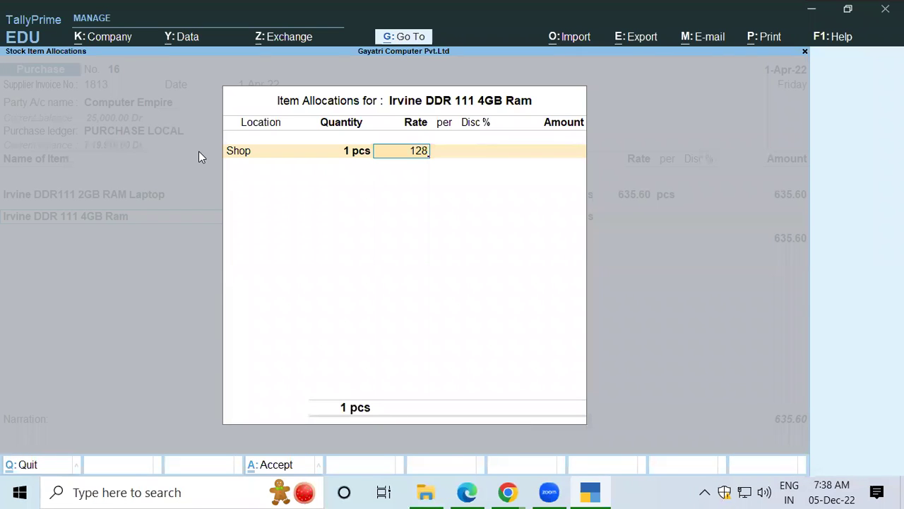
{"action": "key", "text": "alt+Tab"}
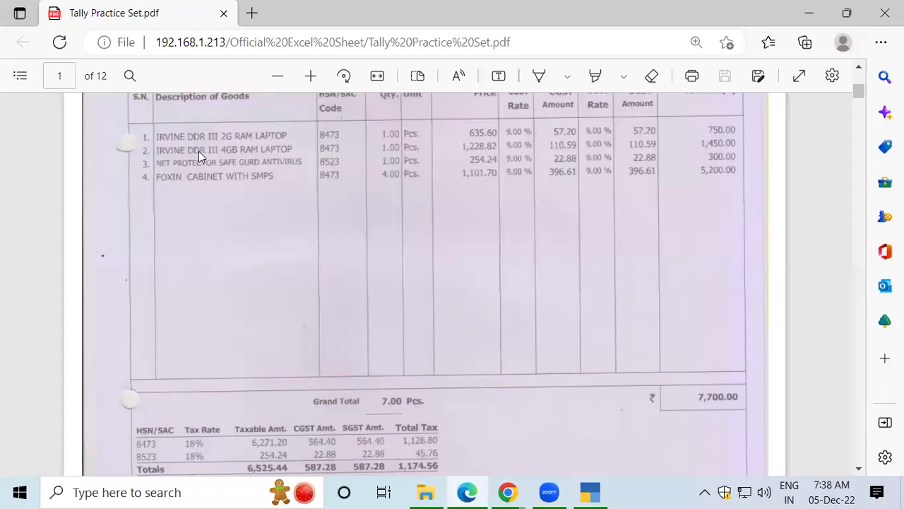
{"action": "key", "text": "alt+Tab"}
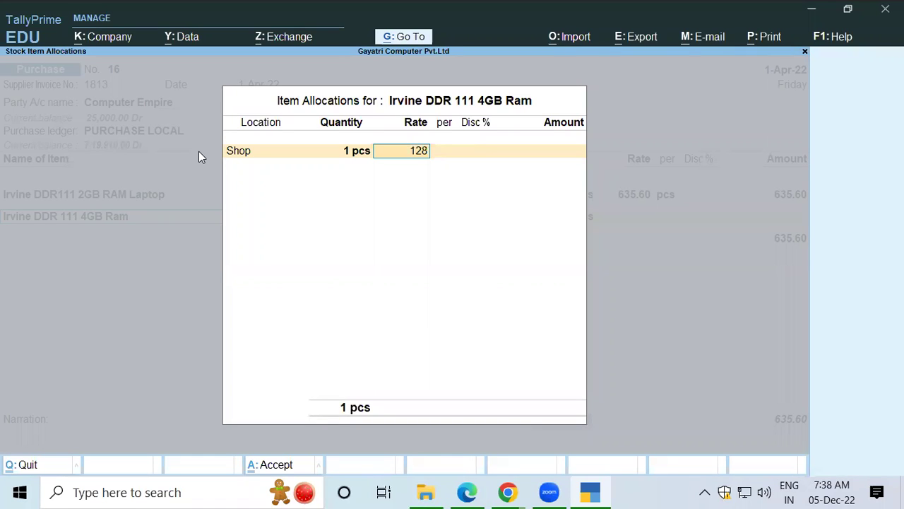
{"action": "key", "text": "BackSpace"}
{"action": "type", "text": "28.82"}
{"action": "key", "text": "Return"}
{"action": "key", "text": "Return"}
{"action": "key", "text": "Return"}
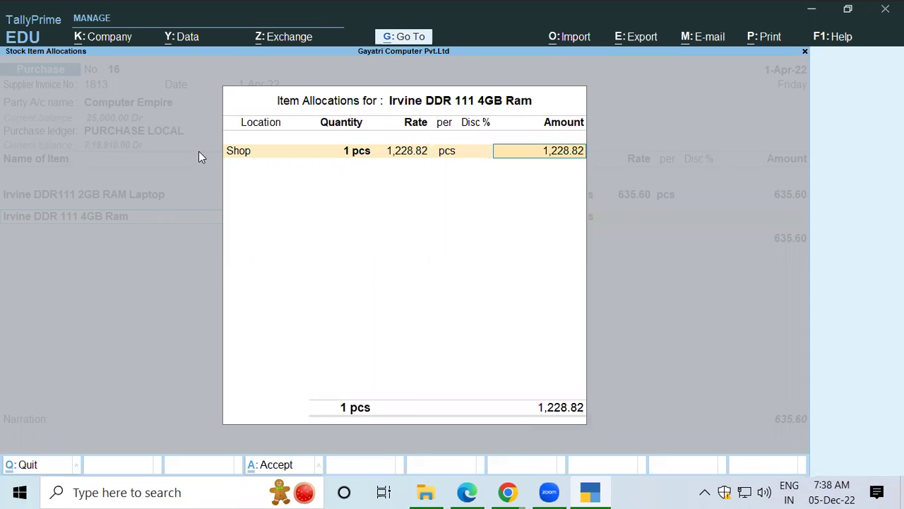
{"action": "key", "text": "Return"}
{"action": "key", "text": "Return"}
{"action": "key", "text": "Return"}
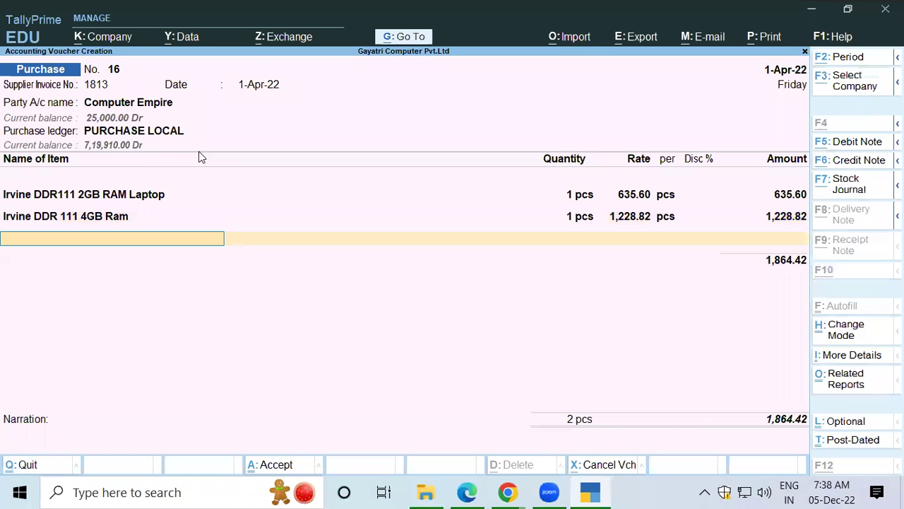
{"action": "key", "text": "alt+Tab"}
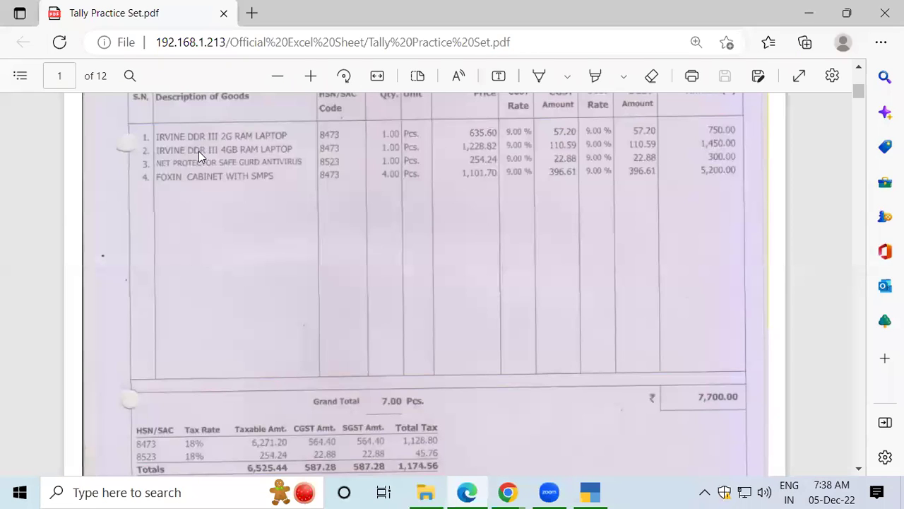
{"action": "key", "text": "alt+Tab"}
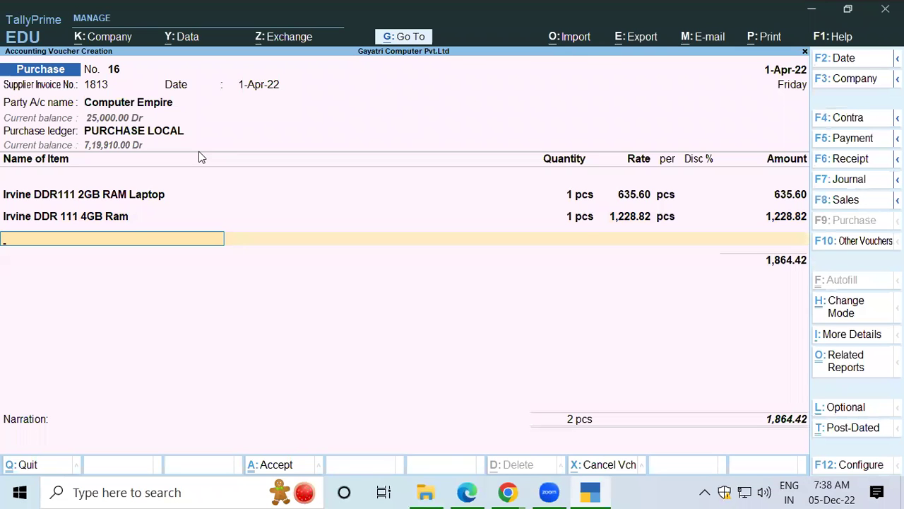
Step: Create a third stock item named 'Net Protector Safe Gaurd Antivirus' and move on to its group
{"action": "key", "text": "alt"}
{"action": "key", "text": "alt+c"}
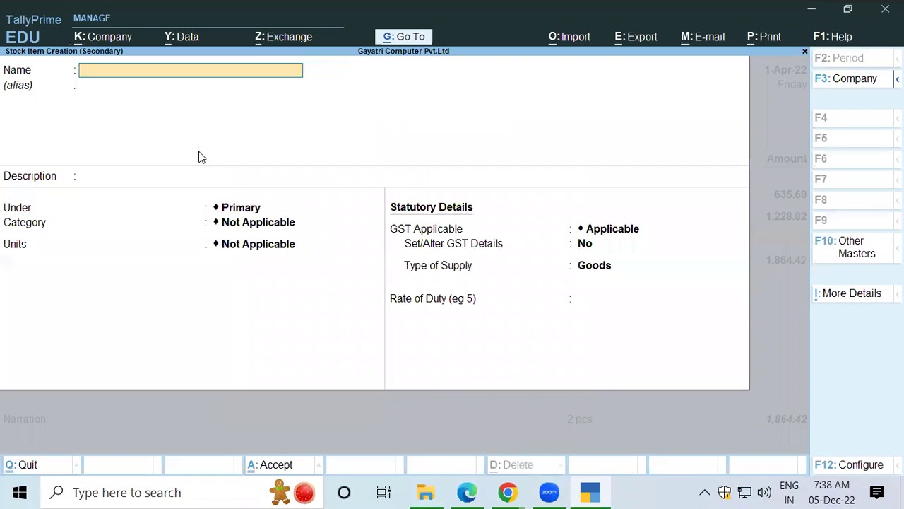
{"action": "type", "text": "Net Pro"}
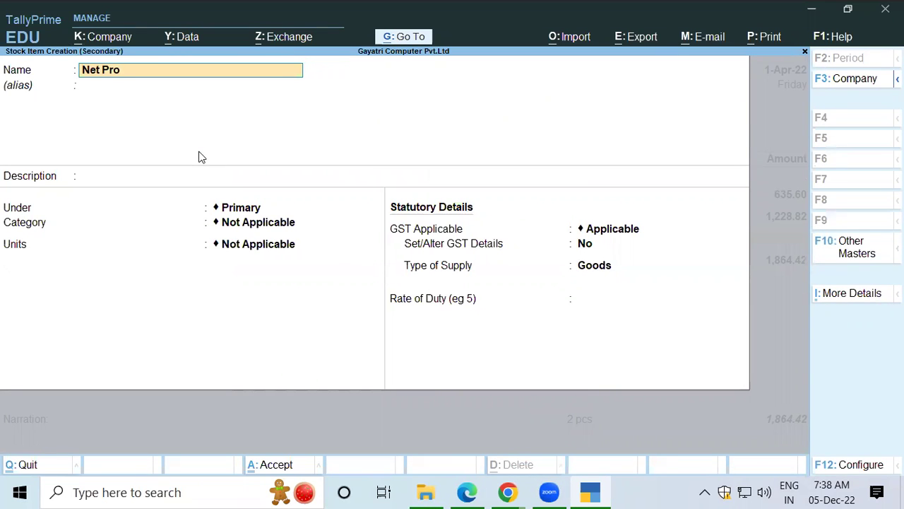
{"action": "type", "text": "tector Safe Gaurd Ant"}
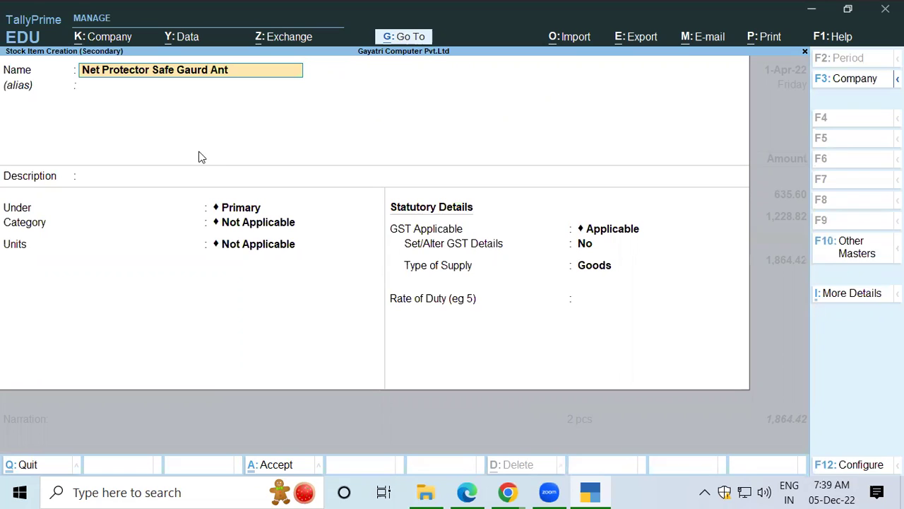
{"action": "type", "text": "ivirus"}
{"action": "key", "text": "Return"}
{"action": "key", "text": "Return"}
{"action": "key", "text": "Return"}
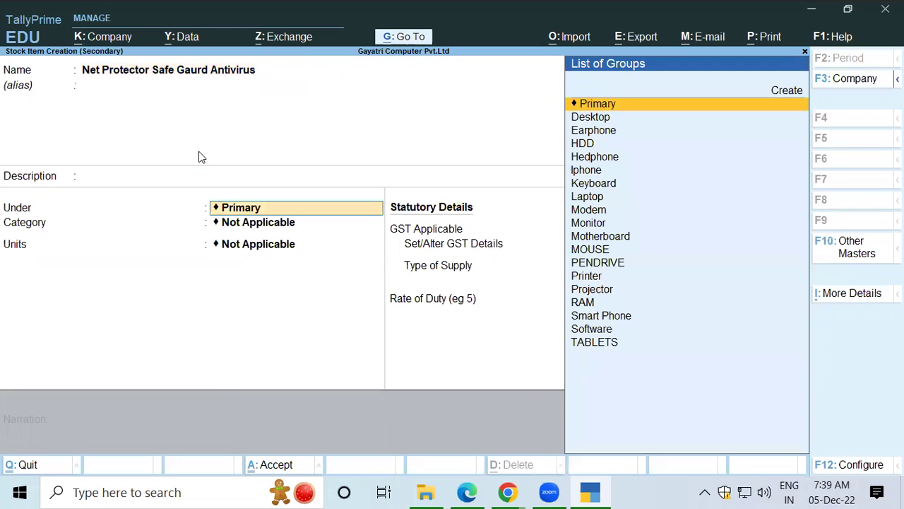
Step: Create a new stock group named Antivirus and choose to set its GST details
{"action": "key", "text": "alt+c"}
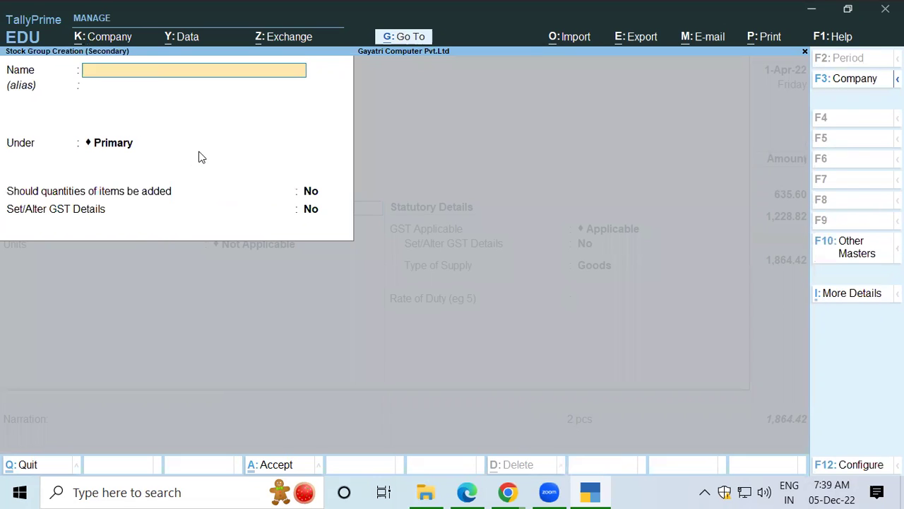
{"action": "type", "text": "Antrivirus"}
{"action": "key", "text": "Return"}
{"action": "key", "text": "Return"}
{"action": "key", "text": "Return"}
{"action": "key", "text": "Return"}
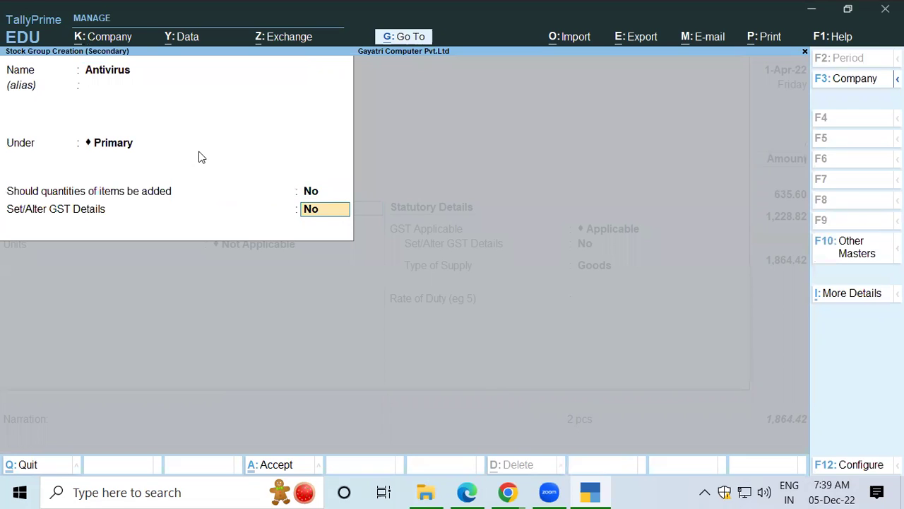
{"action": "key", "text": "BackSpace"}
{"action": "key", "text": "BackSpace"}
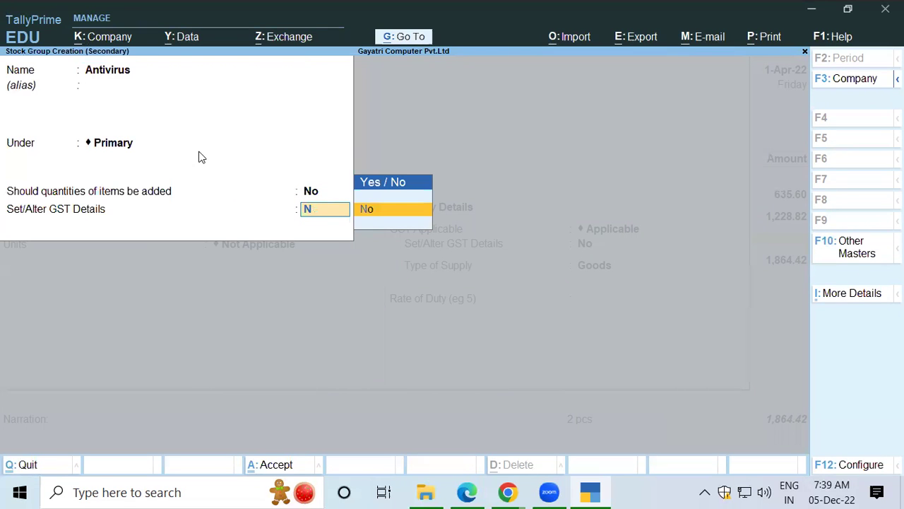
{"action": "key", "text": "Down"}
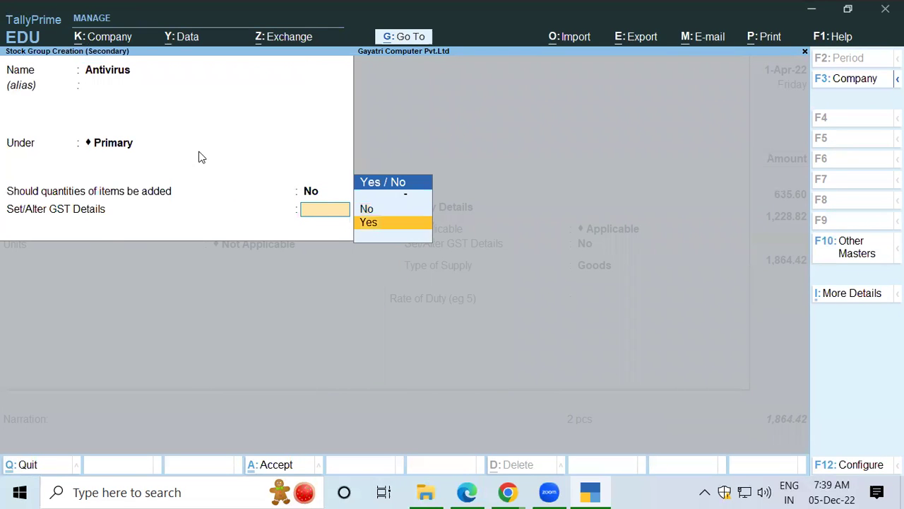
{"action": "key", "text": "Return"}
{"action": "key", "text": "Return"}
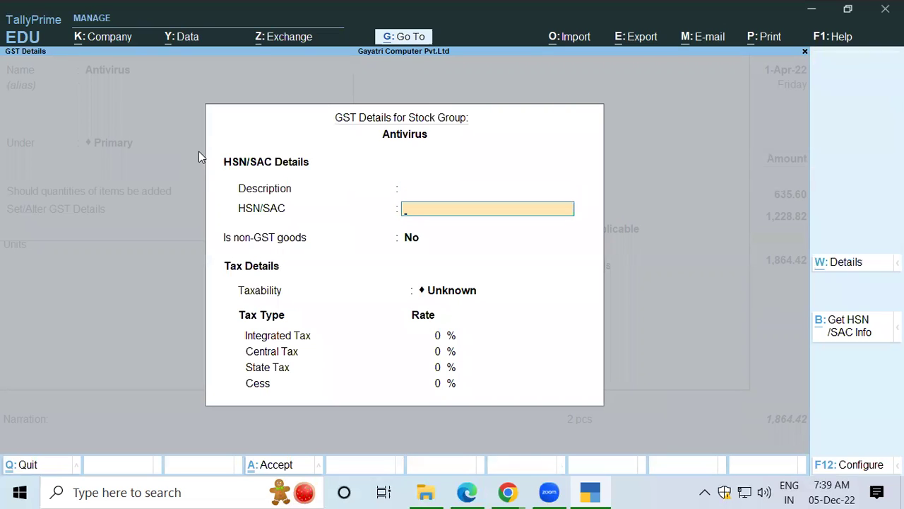
Step: Give the Antivirus group HSN 8523, Taxable status and 18% integrated tax, then save it
{"action": "key", "text": "alt+Tab"}
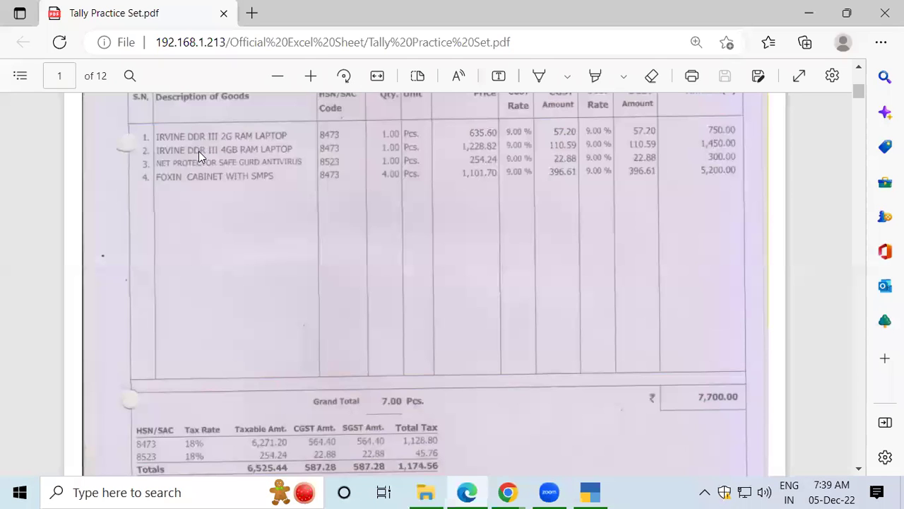
{"action": "key", "text": "alt+Tab"}
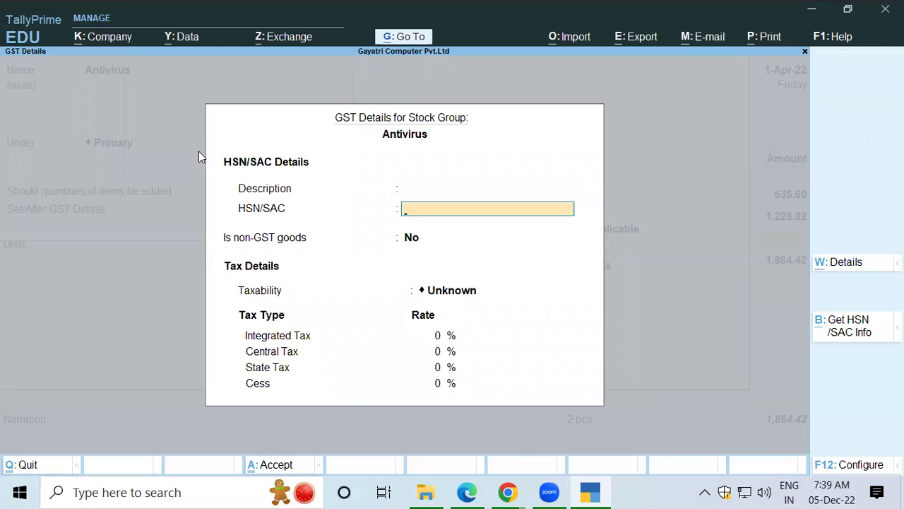
{"action": "type", "text": "8523"}
{"action": "key", "text": "Return"}
{"action": "key", "text": "Return"}
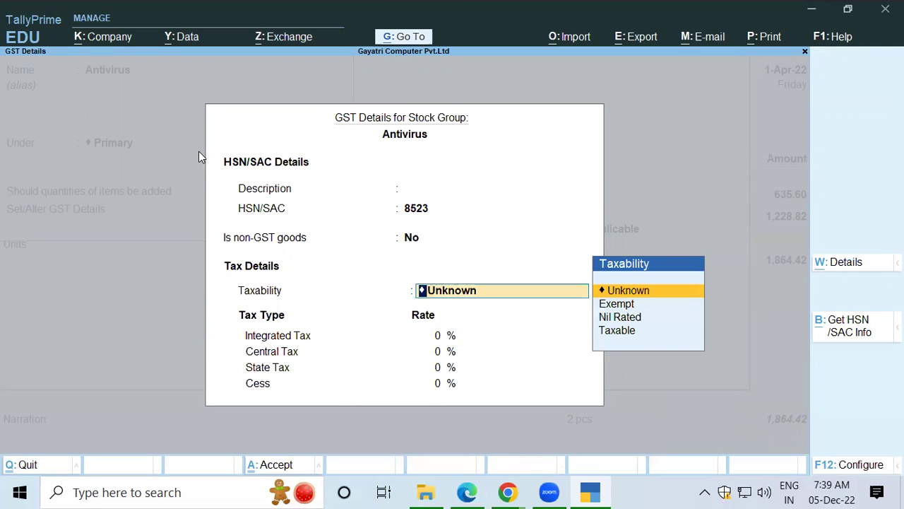
{"action": "type", "text": "t"}
{"action": "key", "text": "Return"}
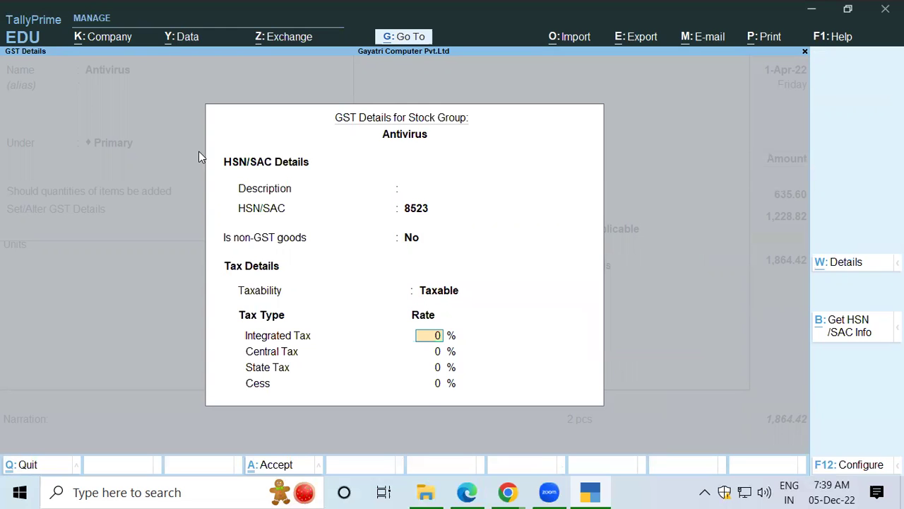
{"action": "key", "text": "alt+Tab"}
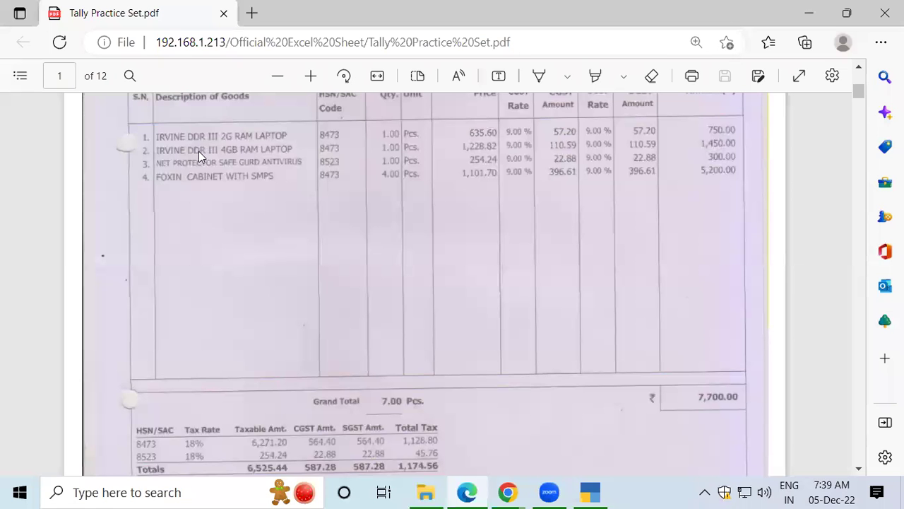
{"action": "key", "text": "alt+Tab"}
{"action": "type", "text": "1"}
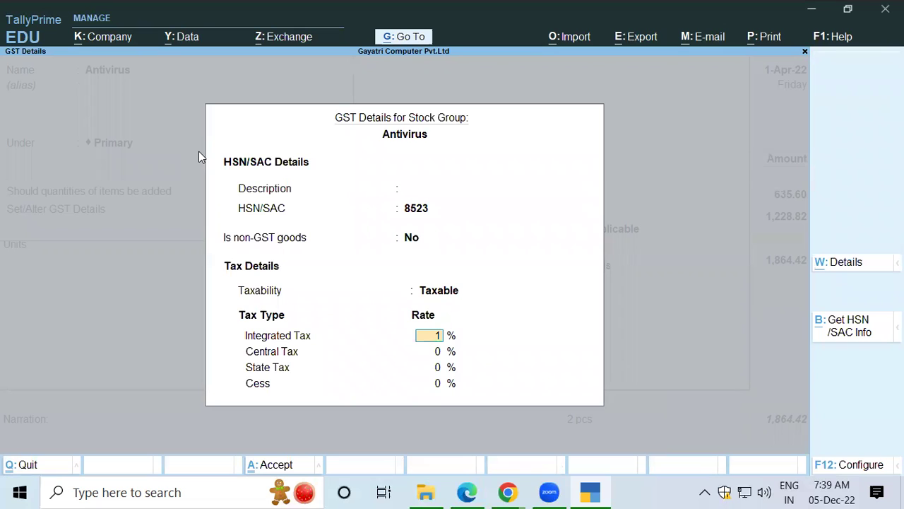
{"action": "type", "text": "8"}
{"action": "key", "text": "Return"}
{"action": "key", "text": "Return"}
{"action": "key", "text": "Return"}
{"action": "key", "text": "Return"}
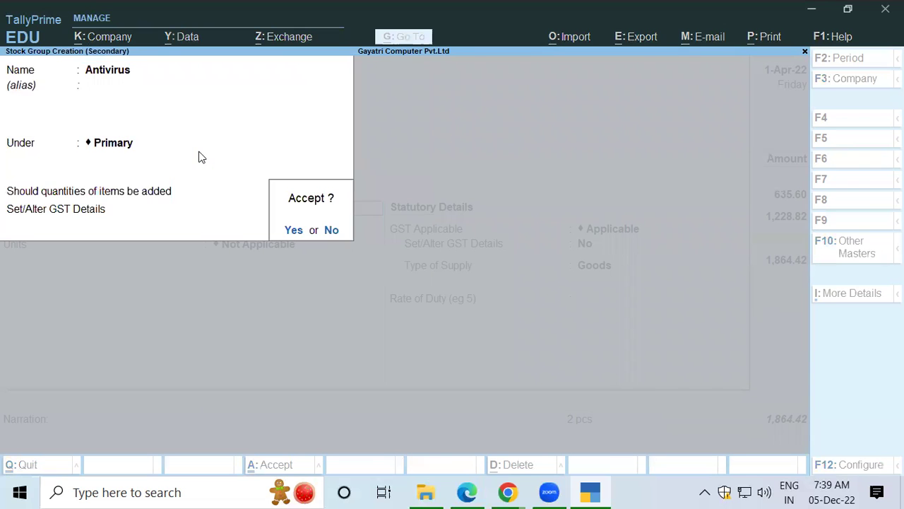
{"action": "key", "text": "Return"}
Step: Keep category Not Applicable and set the antivirus item's unit to pcs
{"action": "key", "text": "Return"}
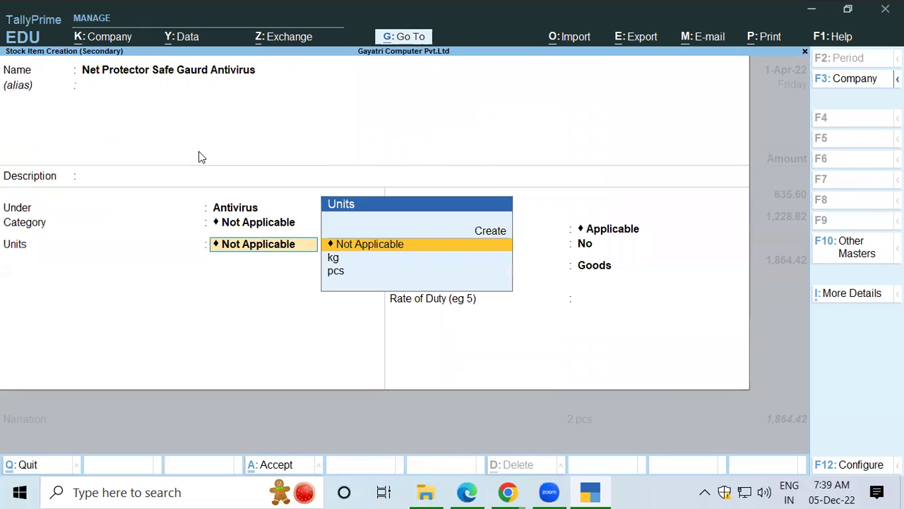
{"action": "key", "text": "Down"}
{"action": "key", "text": "Return"}
{"action": "key", "text": "Return"}
{"action": "key", "text": "Return"}
{"action": "key", "text": "Return"}
{"action": "key", "text": "Return"}
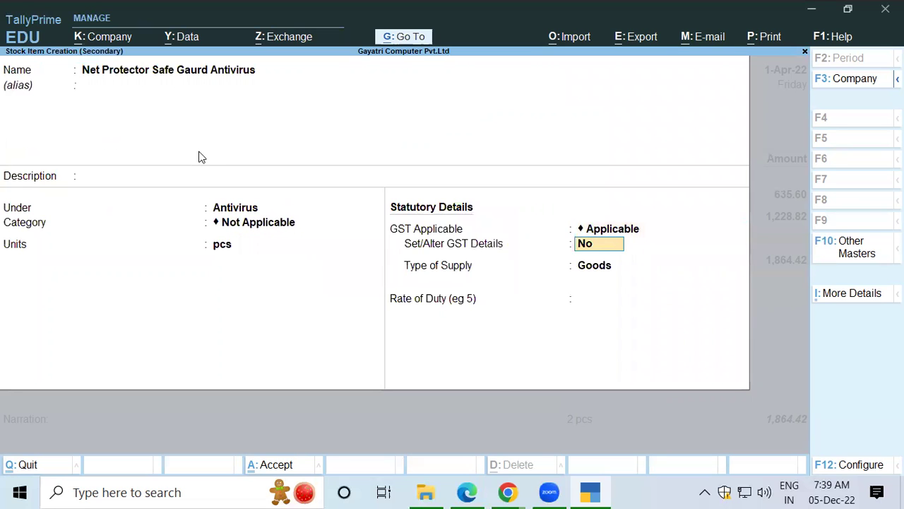
Step: Save the antivirus item and allocate 1 pcs from Shop at 254.24, no discount
{"action": "key", "text": "Return"}
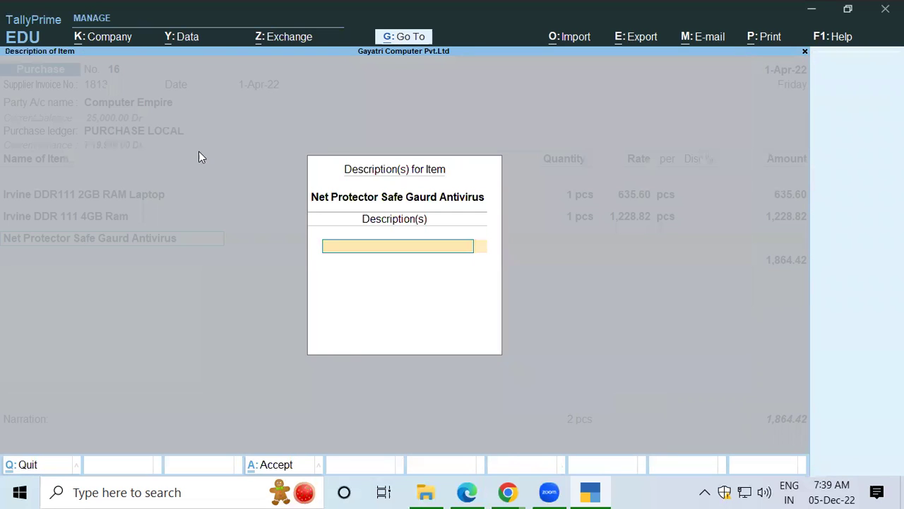
{"action": "key", "text": "Return"}
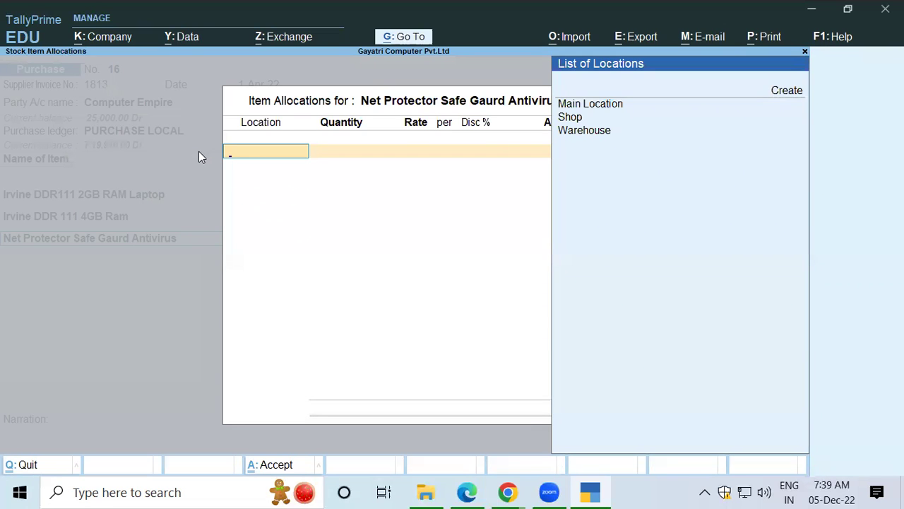
{"action": "key", "text": "Down"}
{"action": "key", "text": "Down"}
{"action": "key", "text": "Return"}
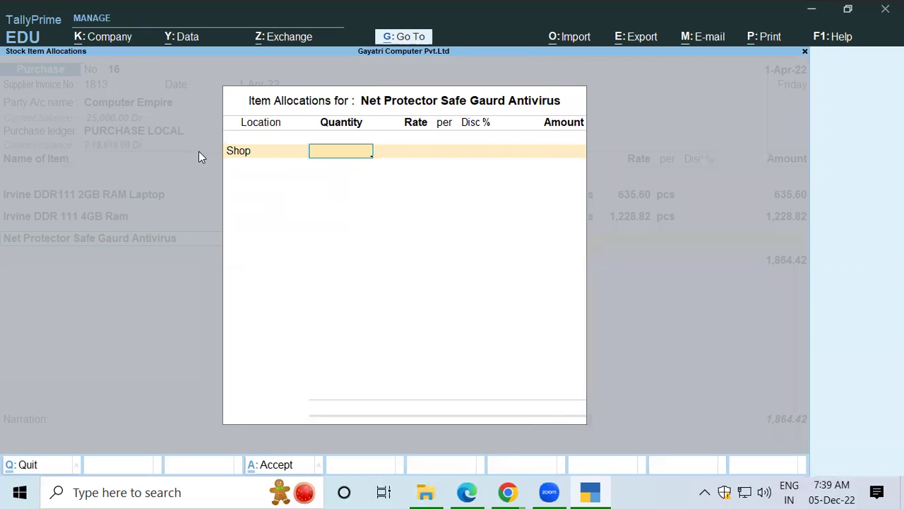
{"action": "type", "text": "1"}
{"action": "key", "text": "Return"}
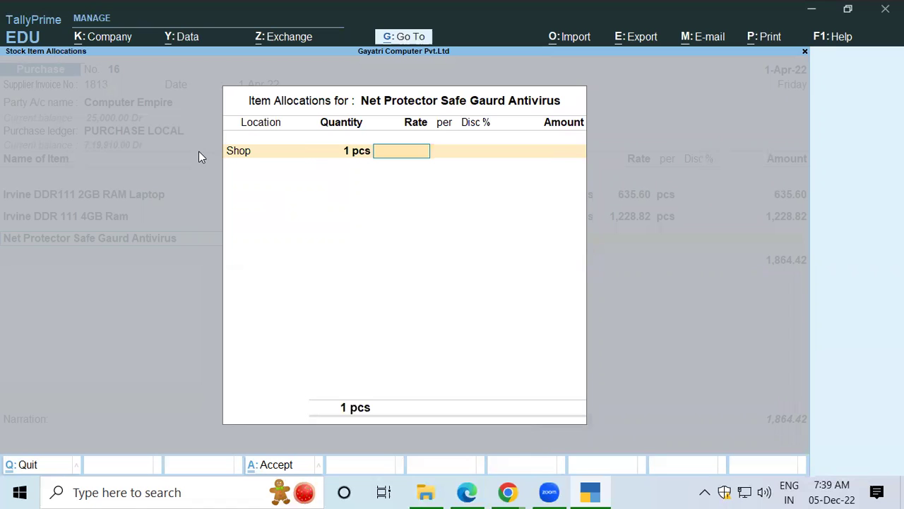
{"action": "key", "text": "alt+Tab"}
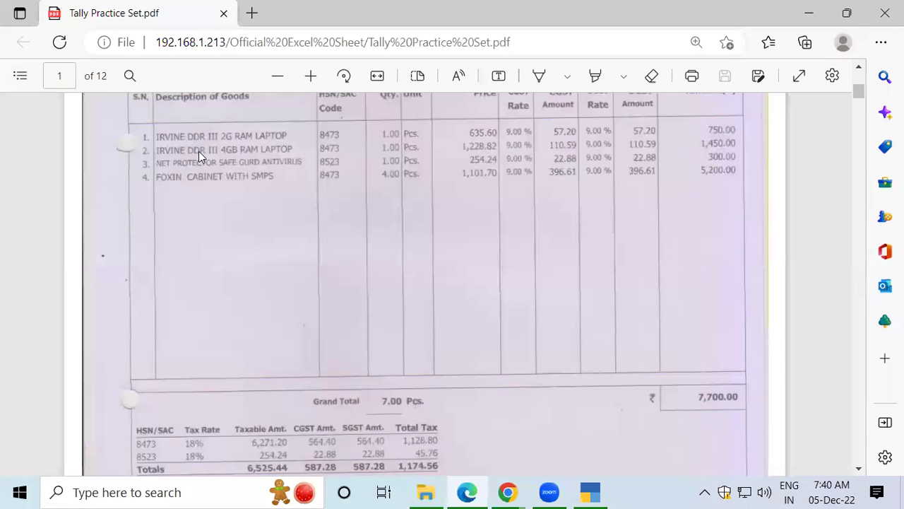
{"action": "key", "text": "alt+Tab"}
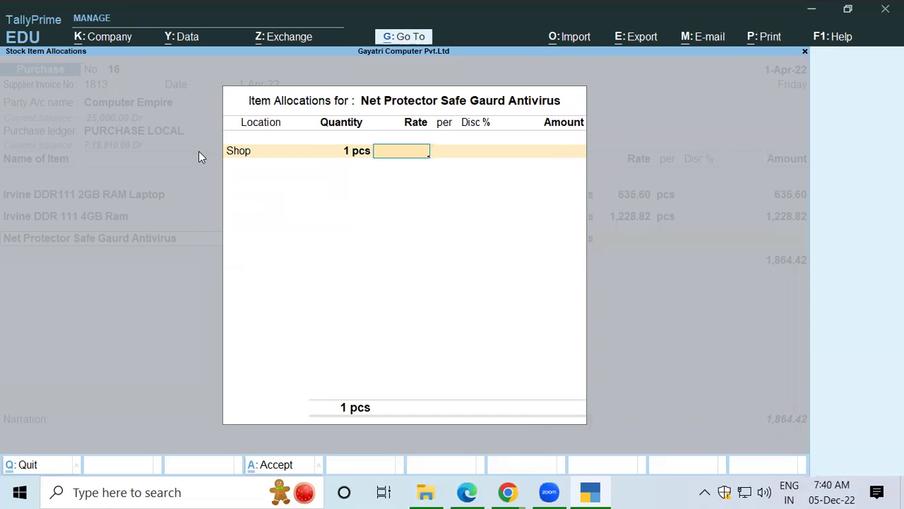
{"action": "type", "text": "254.24"}
{"action": "key", "text": "Return"}
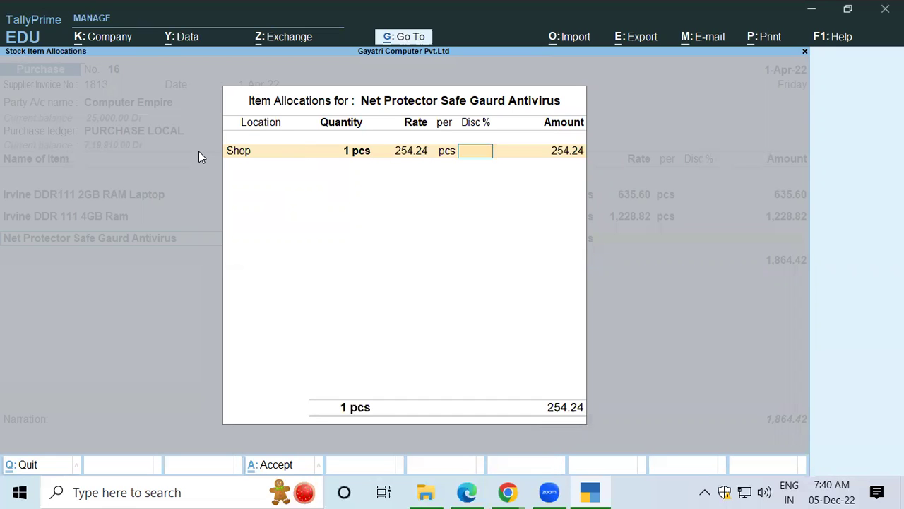
{"action": "key", "text": "Return"}
{"action": "key", "text": "Return"}
{"action": "key", "text": "Return"}
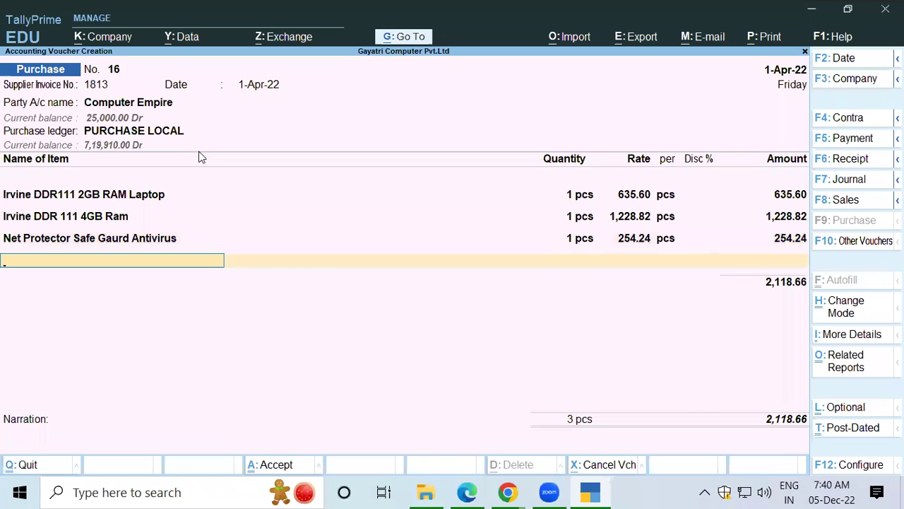
{"action": "key", "text": "alt+Tab"}
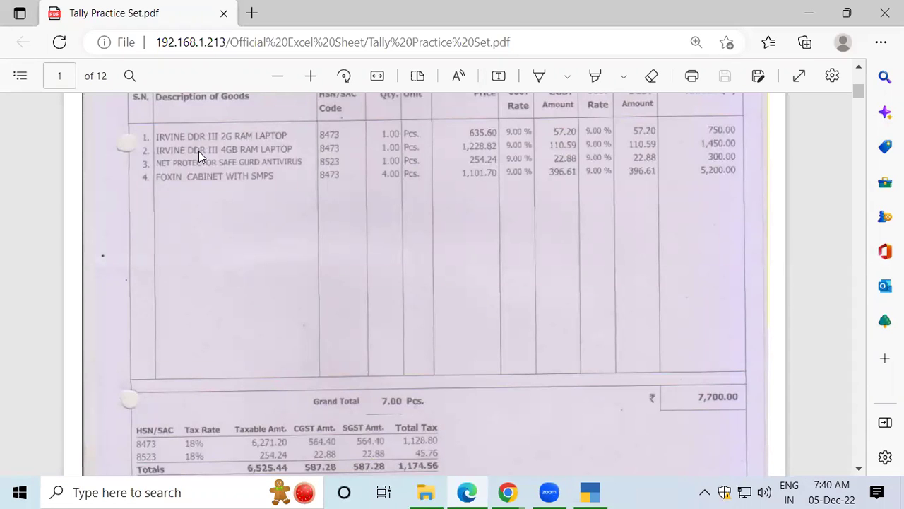
{"action": "key", "text": "alt+Tab"}
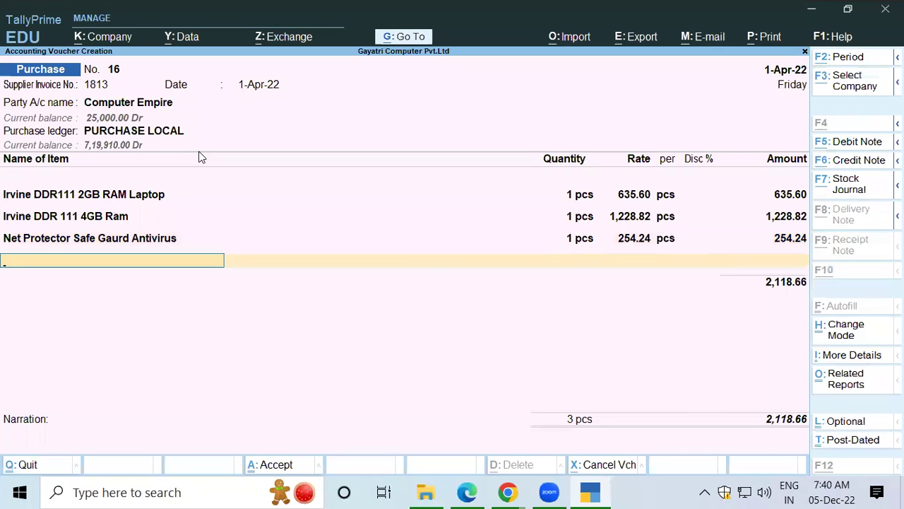
Step: Start a new stock item named 'Foxin Cabinet SMPS'
{"action": "key", "text": "alt+c"}
{"action": "type", "text": "Fox"}
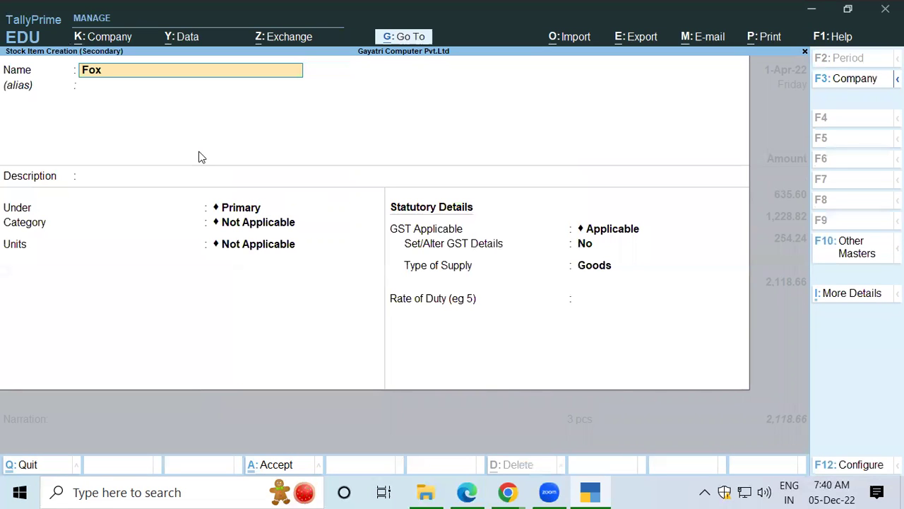
{"action": "type", "text": "in Cabinet SMPS"}
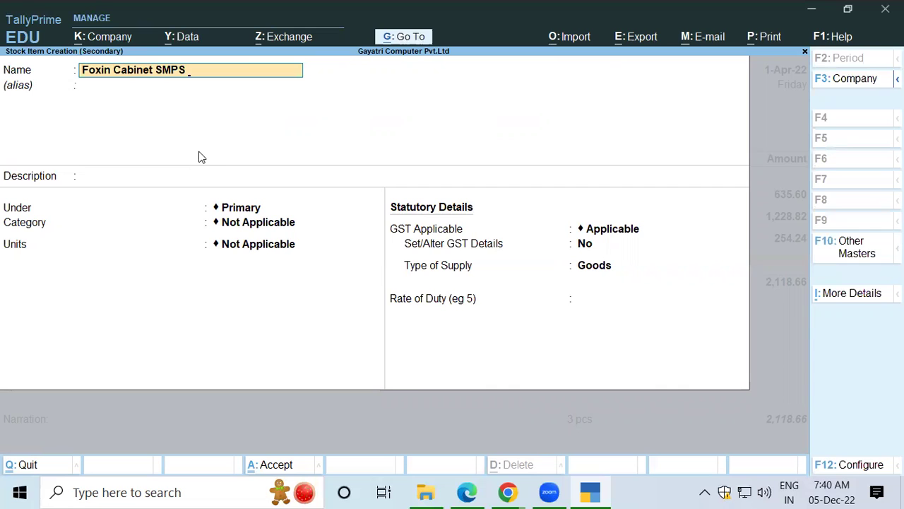
{"action": "key", "text": "Return"}
{"action": "key", "text": "Return"}
{"action": "key", "text": "Return"}
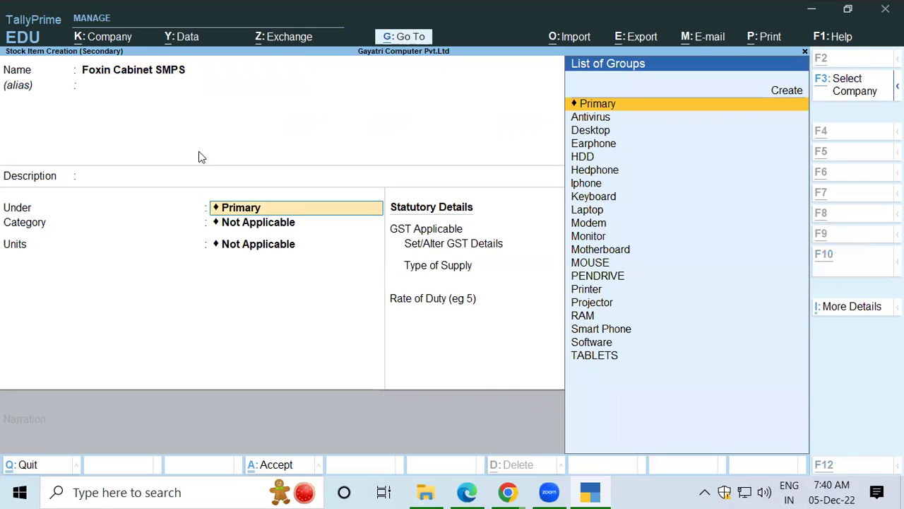
Step: Create stock group SMPS with GST details and HSN code 8473
{"action": "key", "text": "alt+c"}
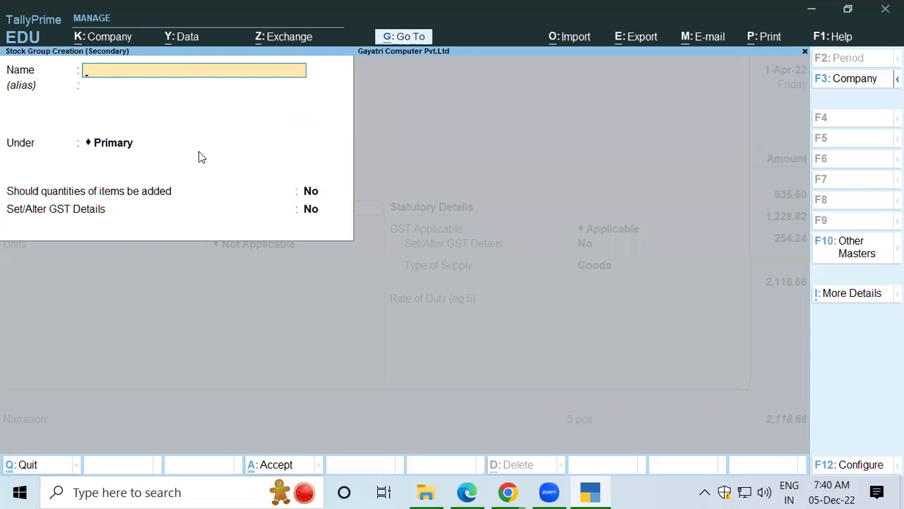
{"action": "type", "text": "SMPS"}
{"action": "key", "text": "Return"}
{"action": "key", "text": "Return"}
{"action": "key", "text": "Return"}
{"action": "key", "text": "Return"}
{"action": "type", "text": "y"}
{"action": "key", "text": "Return"}
{"action": "key", "text": "Return"}
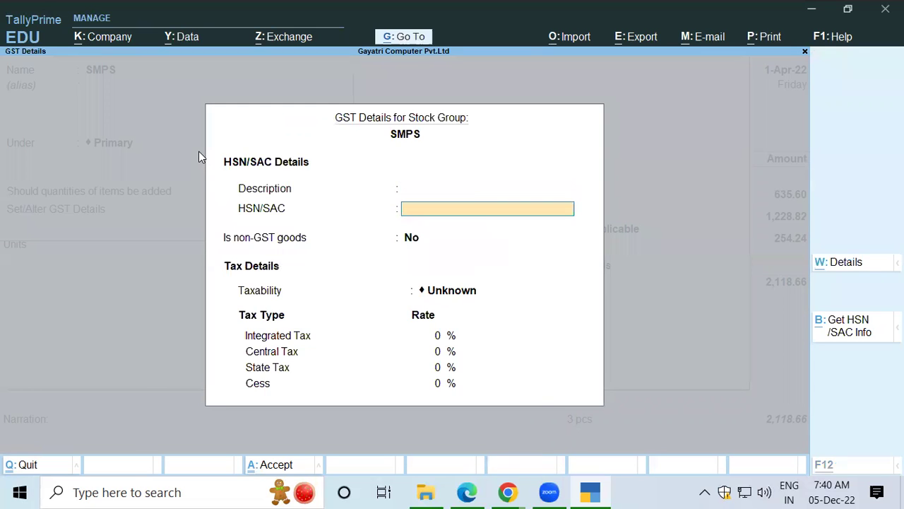
{"action": "key", "text": "alt+Tab"}
{"action": "key", "text": "alt+Tab"}
{"action": "type", "text": "8473"}
{"action": "key", "text": "Return"}
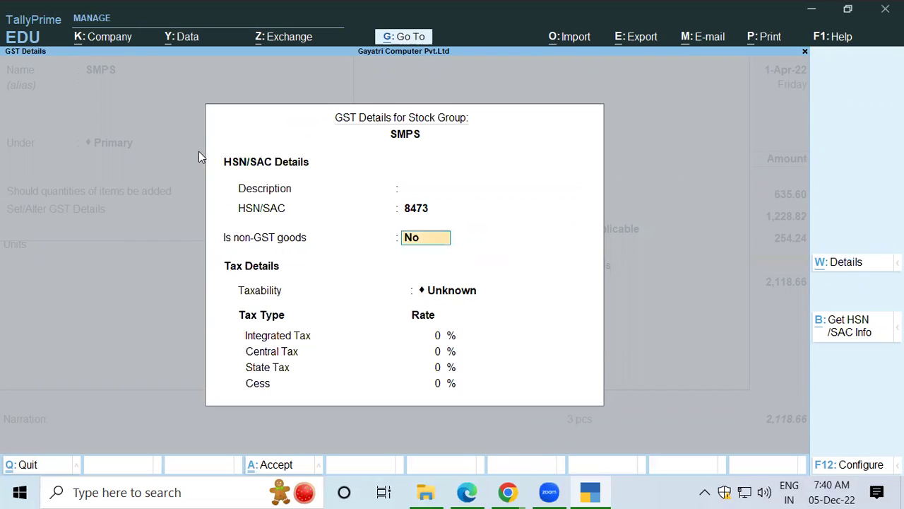
Step: Mark the SMPS group Taxable at 18%, save it, and give the item pcs units
{"action": "key", "text": "Return"}
{"action": "type", "text": "T"}
{"action": "key", "text": "Return"}
{"action": "type", "text": "18"}
{"action": "key", "text": "Return"}
{"action": "key", "text": "Return"}
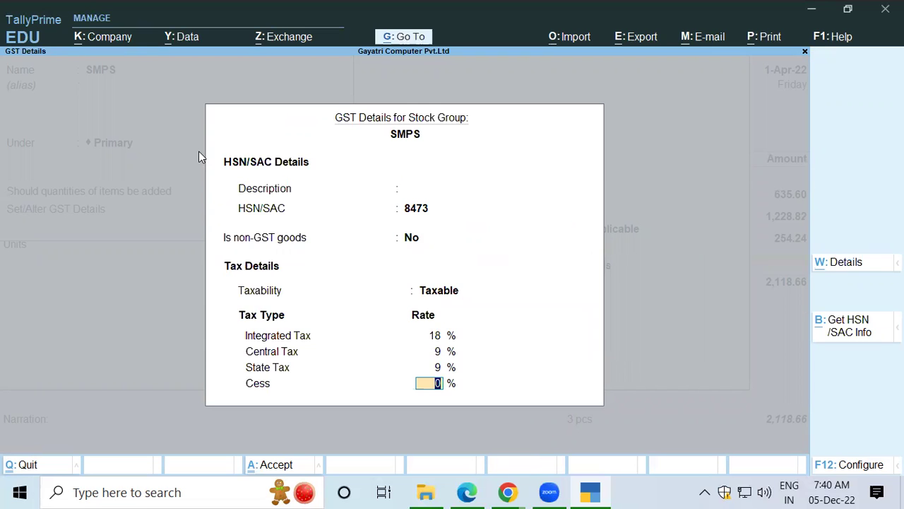
{"action": "key", "text": "Return"}
{"action": "key", "text": "Return"}
{"action": "key", "text": "Return"}
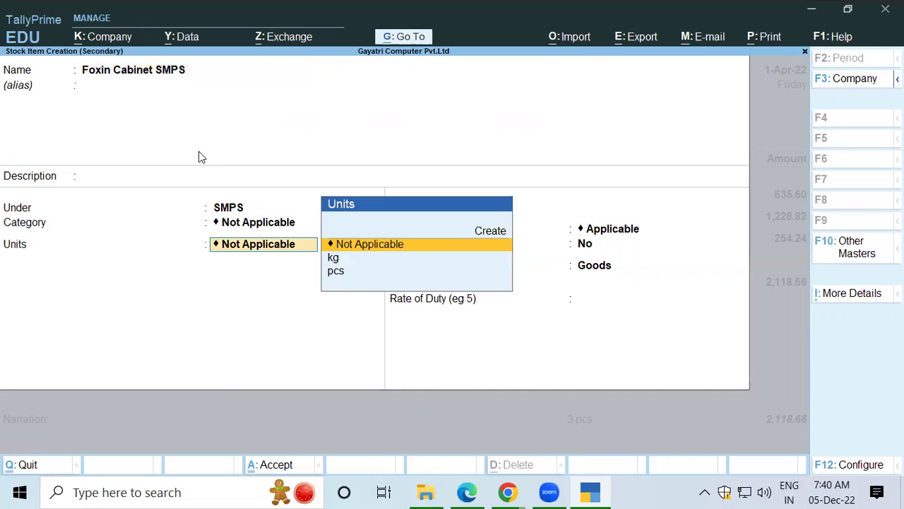
{"action": "key", "text": "Down"}
{"action": "key", "text": "Down"}
{"action": "key", "text": "Return"}
{"action": "key", "text": "Return"}
{"action": "key", "text": "Return"}
{"action": "key", "text": "Return"}
{"action": "key", "text": "Return"}
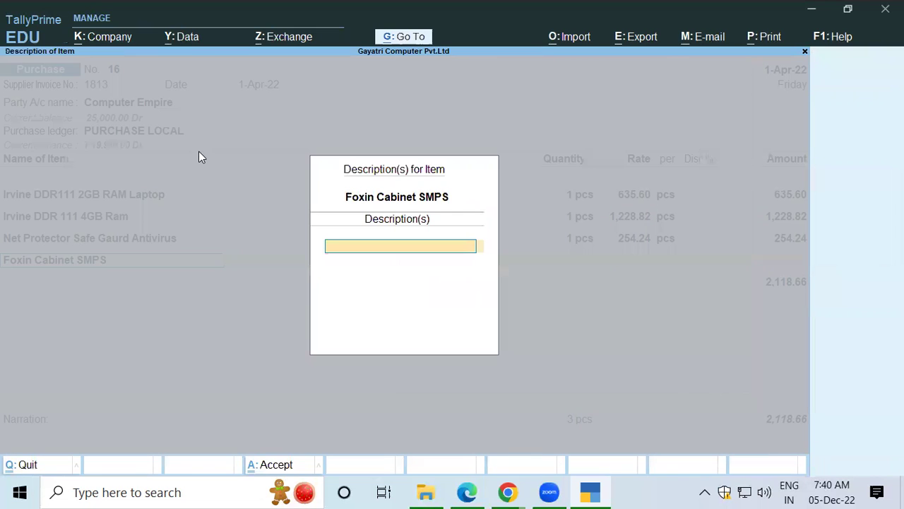
Step: Save Foxin Cabinet SMPS and allocate quantity 4 from the Shop location
{"action": "key", "text": "Return"}
{"action": "key", "text": "Down"}
{"action": "key", "text": "Down"}
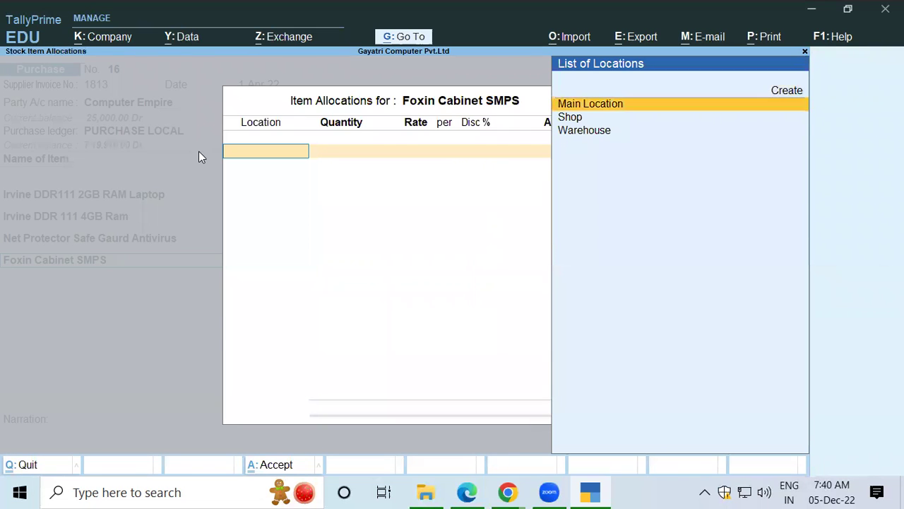
{"action": "key", "text": "Return"}
{"action": "key", "text": "alt+Tab"}
{"action": "key", "text": "alt+Tab"}
{"action": "type", "text": "4"}
{"action": "key", "text": "Return"}
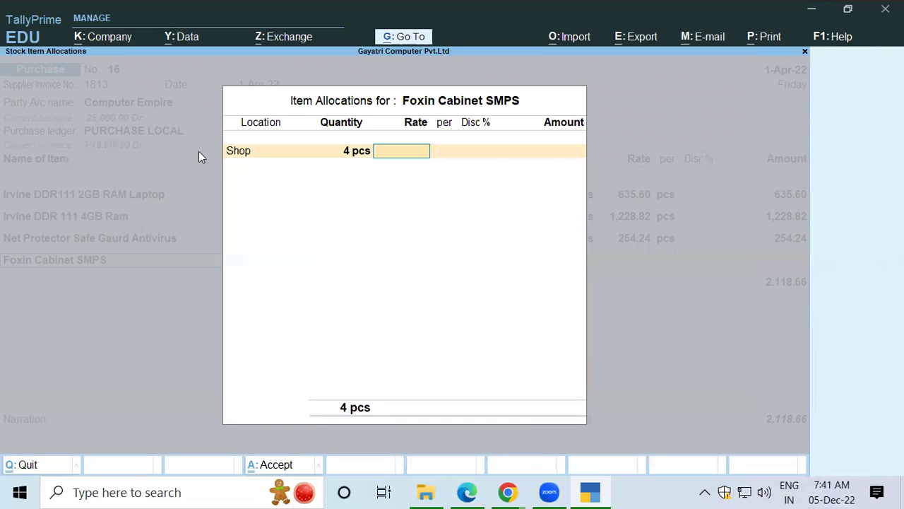
{"action": "key", "text": "alt+Tab"}
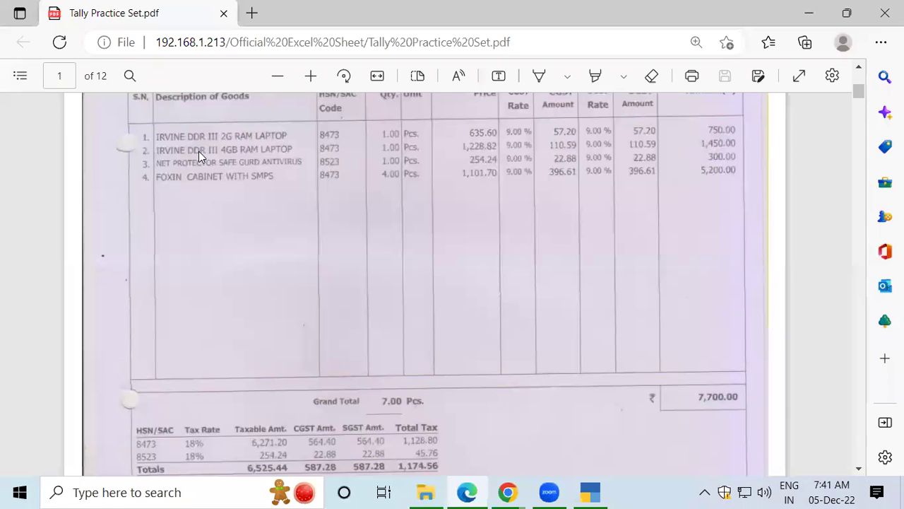
{"action": "key", "text": "alt+Tab"}
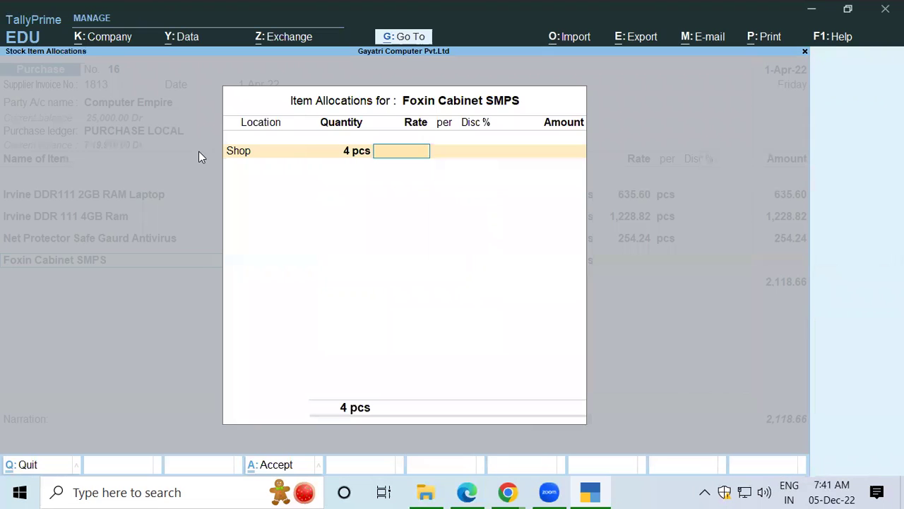
Step: Enter the 1,101.70 rate and close the allocation, raising the total to 6,525.46
{"action": "type", "text": "101"}
{"action": "key", "text": "alt+Tab"}
{"action": "key", "text": "alt+Tab"}
{"action": "key", "text": "BackSpace"}
{"action": "key", "text": "BackSpace"}
{"action": "type", "text": "101"}
{"action": "key", "text": "alt+Tab"}
{"action": "key", "text": "alt+Tab"}
{"action": "type", "text": ".70"}
{"action": "key", "text": "Return"}
{"action": "key", "text": "Return"}
{"action": "key", "text": "Return"}
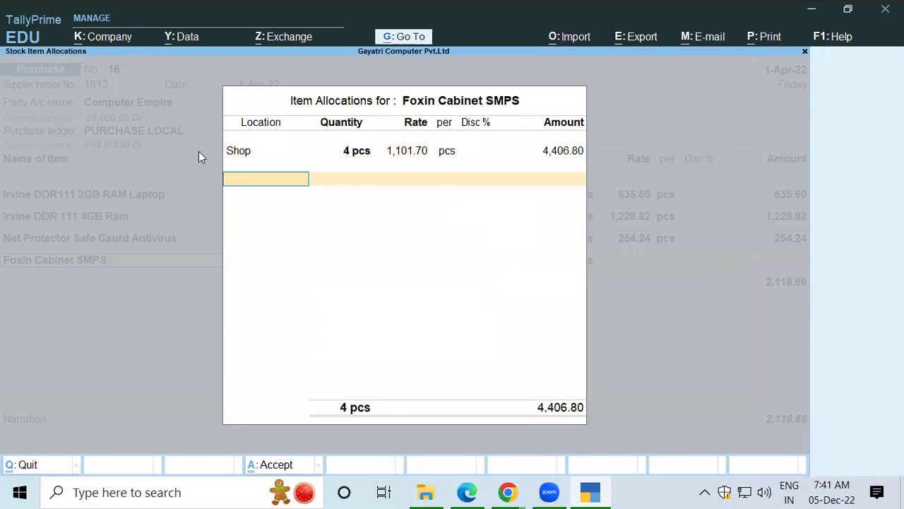
{"action": "key", "text": "Return"}
{"action": "key", "text": "Return"}
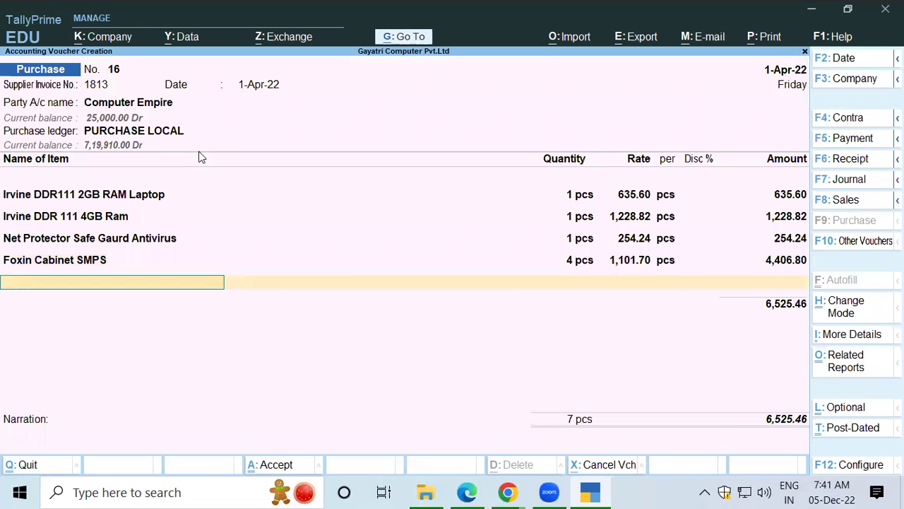
{"action": "key", "text": "Return"}
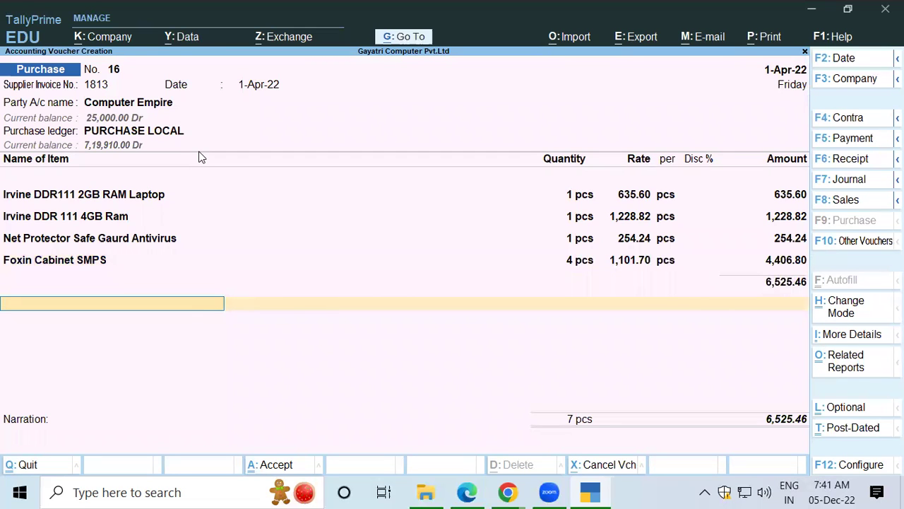
Step: Add Central Tax and State Tax ledgers at 587.28 each and a ROUND OFF ledger
{"action": "type", "text": "Ce"}
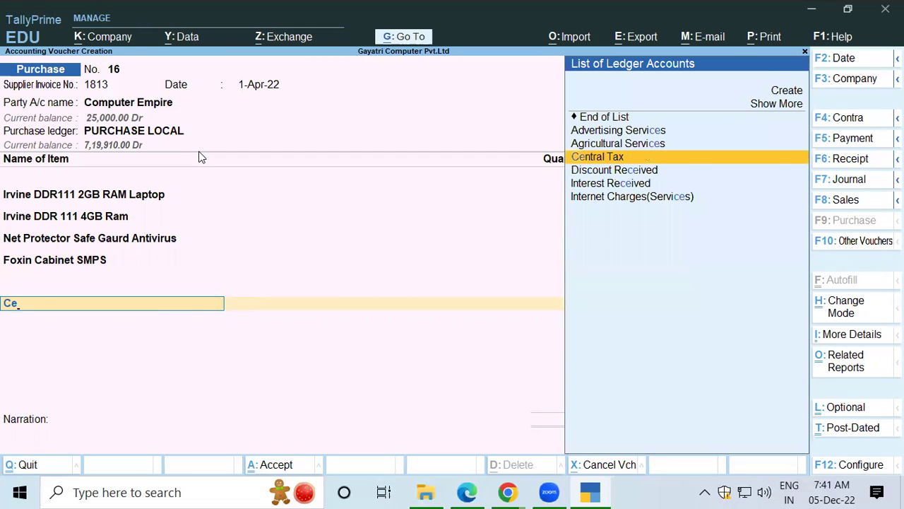
{"action": "key", "text": "Return"}
{"action": "key", "text": "Return"}
{"action": "type", "text": "St"}
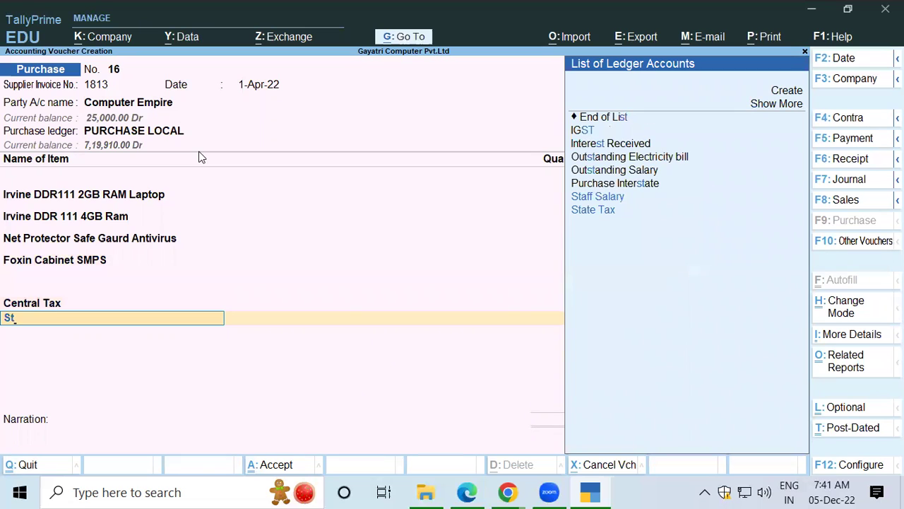
{"action": "key", "text": "Down"}
{"action": "key", "text": "Return"}
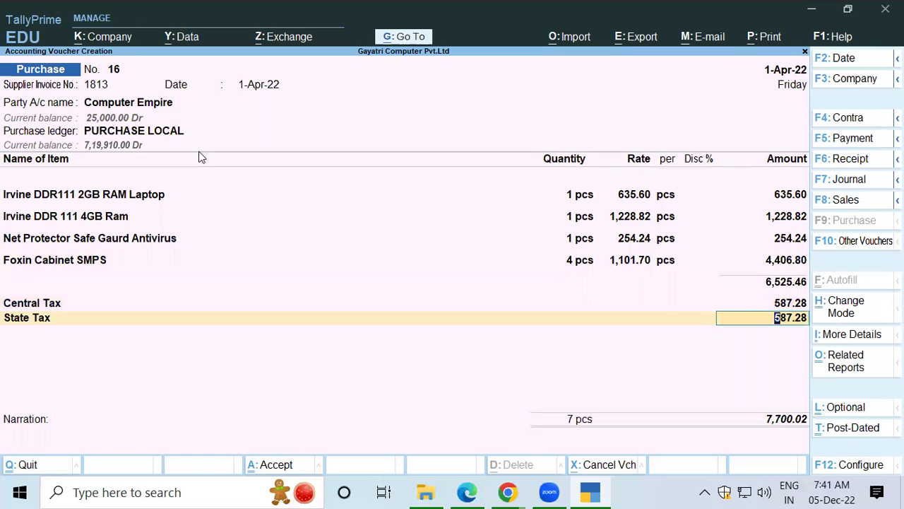
{"action": "key", "text": "Return"}
{"action": "type", "text": "Ro"}
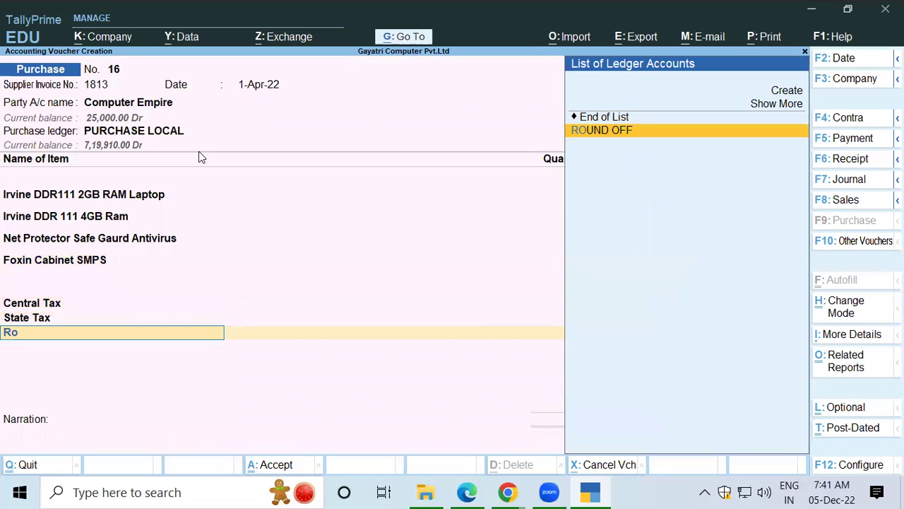
{"action": "key", "text": "Return"}
{"action": "key", "text": "Return"}
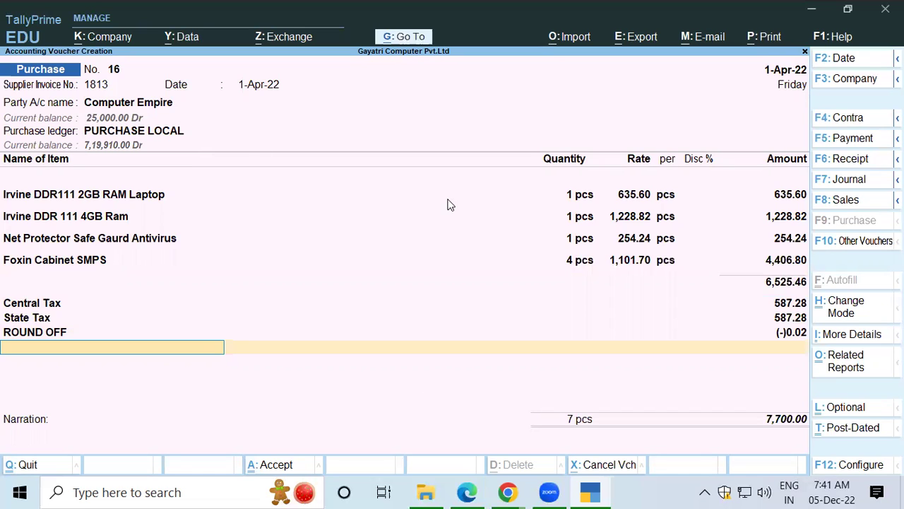
{"action": "key", "text": "alt+Tab"}
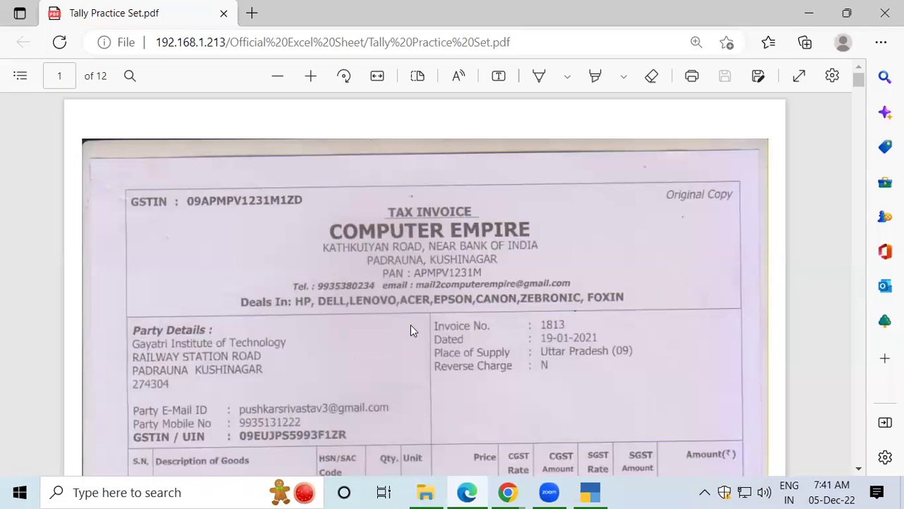
Step: Compare the invoice PDF's goods table with the entry, then accept the voucher to its save prompt
{"action": "left_click", "coordinate": [590, 492]}
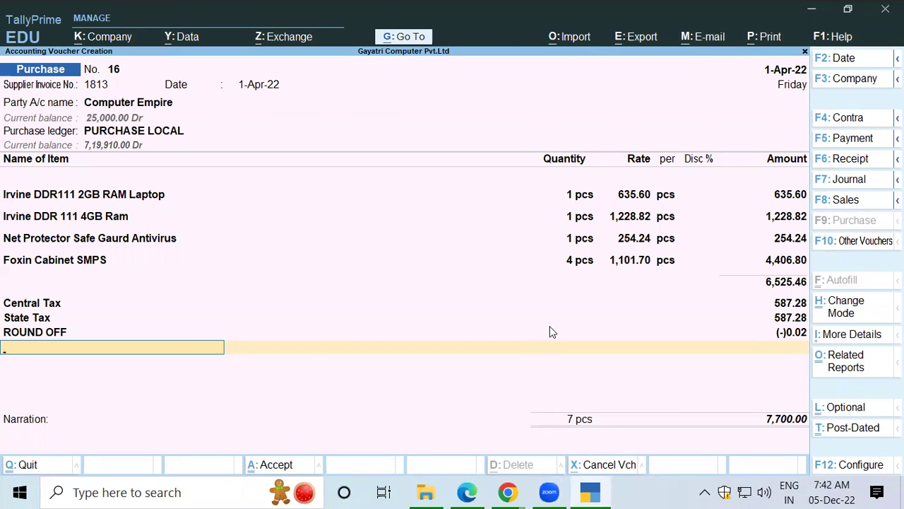
{"action": "key", "text": "alt+Tab"}
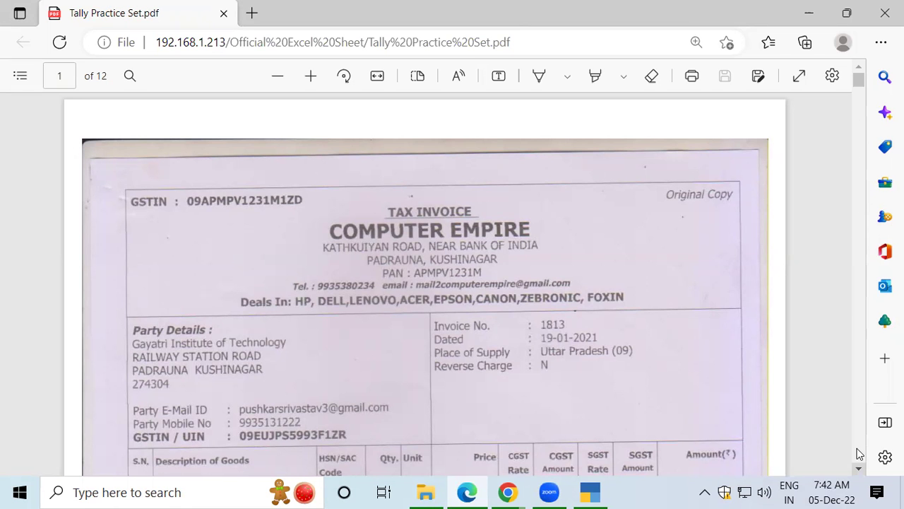
{"action": "scroll", "coordinate": [859, 453], "scroll_direction": "down", "scroll_amount": 4}
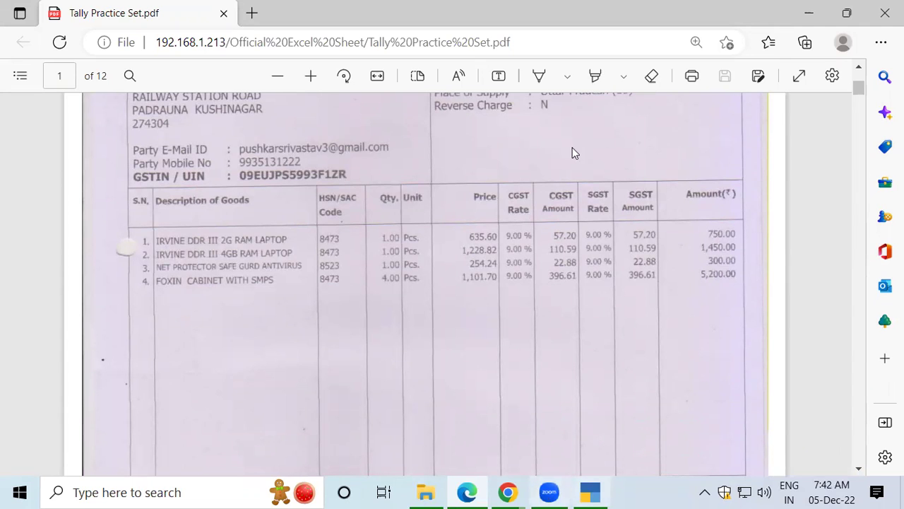
{"action": "key", "text": "alt+Tab"}
{"action": "key", "text": "Return"}
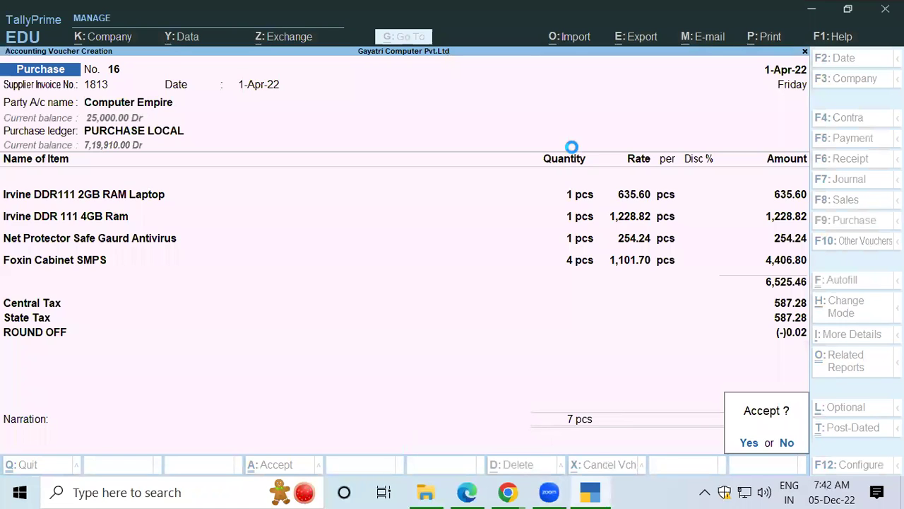
Step: Save voucher 16, reopen it, and view an enlarged print preview showing the ₹7,700.00 total
{"action": "key", "text": "Return"}
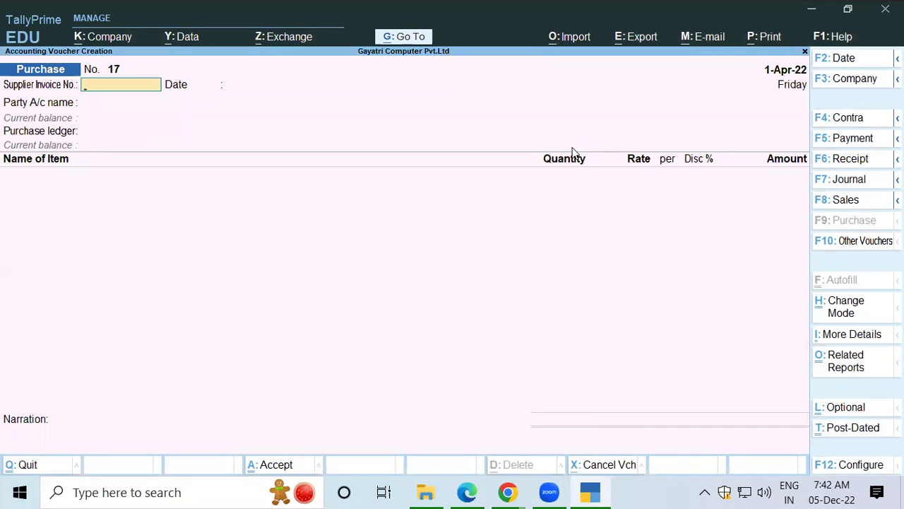
{"action": "key", "text": "Page_Up"}
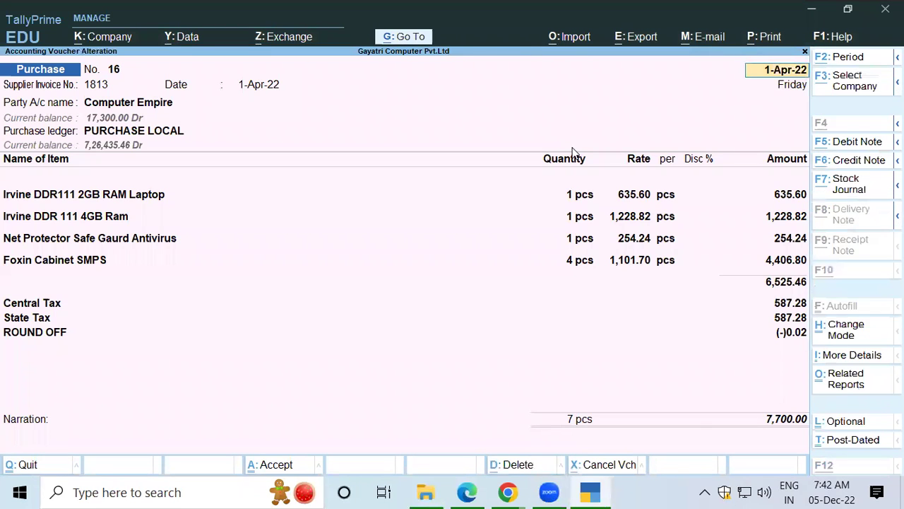
{"action": "key", "text": "alt+p"}
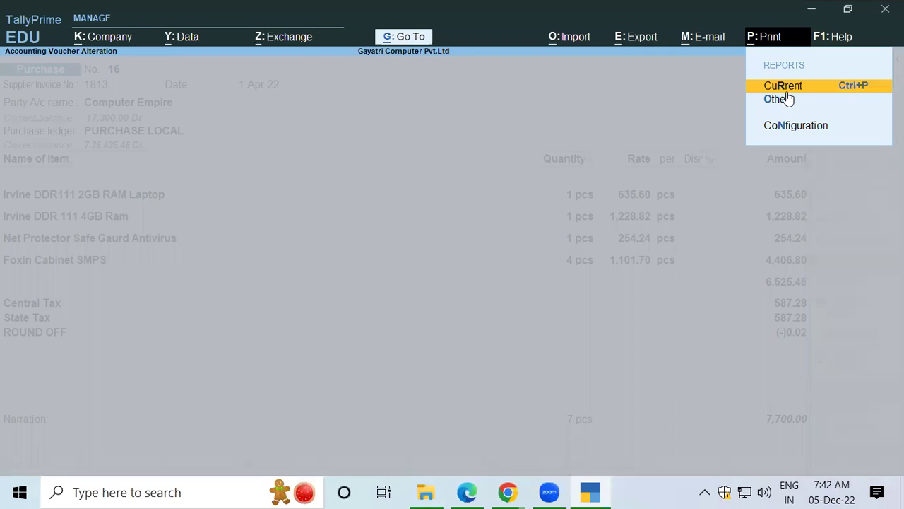
{"action": "left_click", "coordinate": [781, 87]}
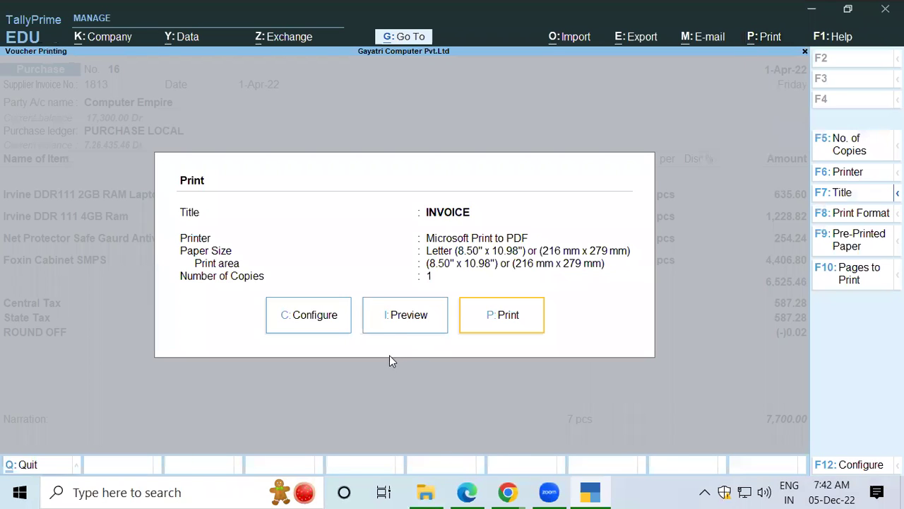
{"action": "left_click", "coordinate": [404, 326]}
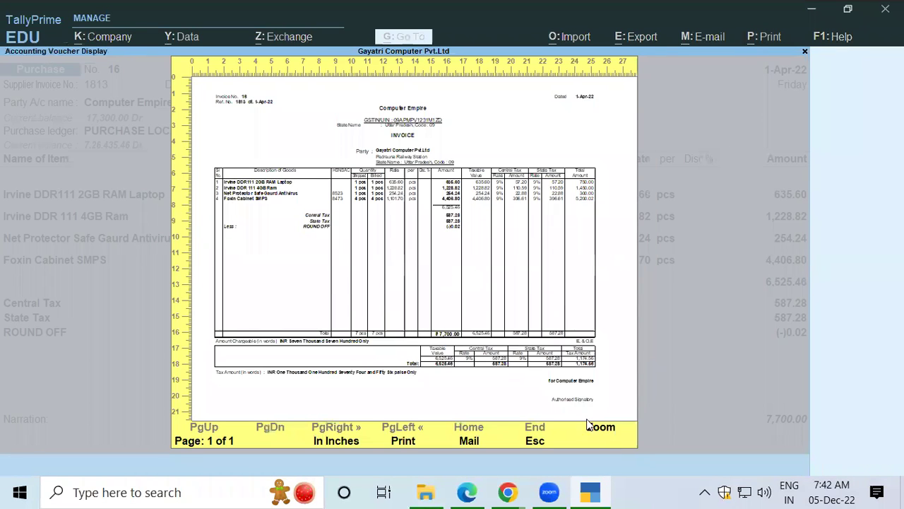
{"action": "left_click", "coordinate": [612, 429]}
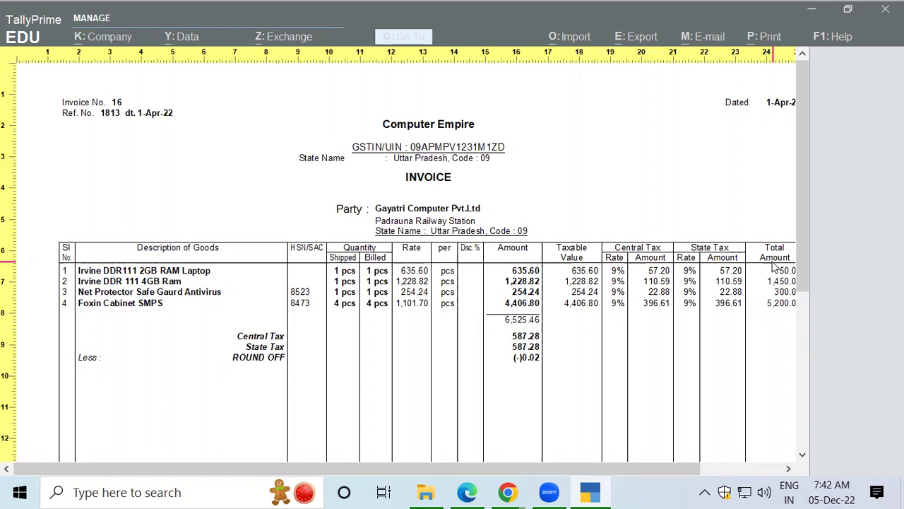
{"action": "left_click_drag", "start_coordinate": [802, 273], "coordinate": [801, 418]}
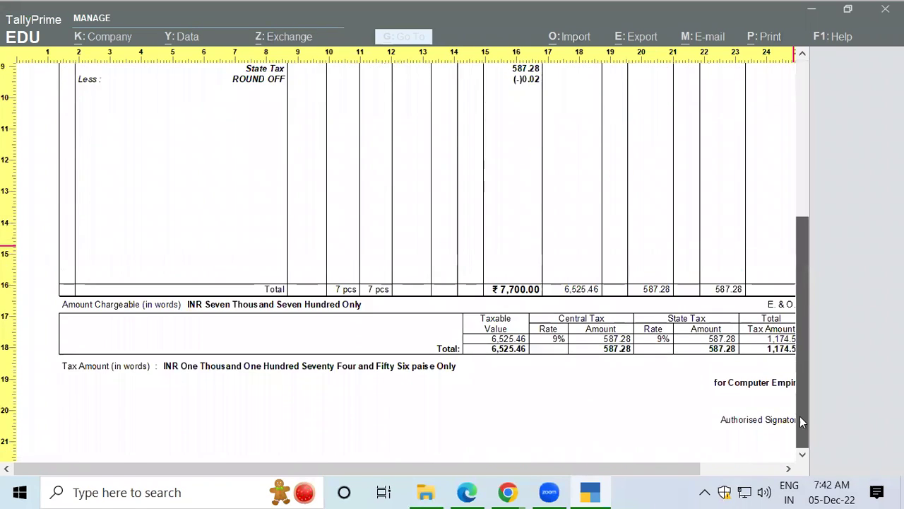
{"action": "left_click_drag", "start_coordinate": [193, 469], "coordinate": [276, 483]}
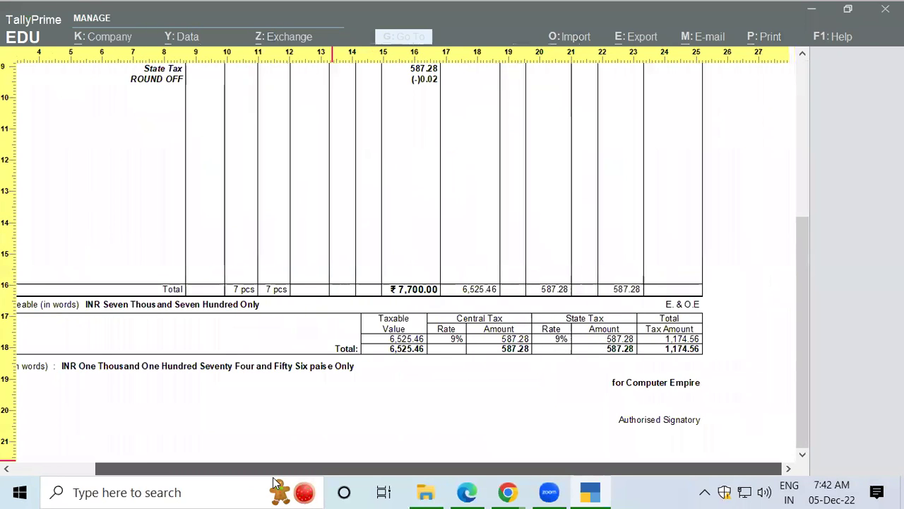